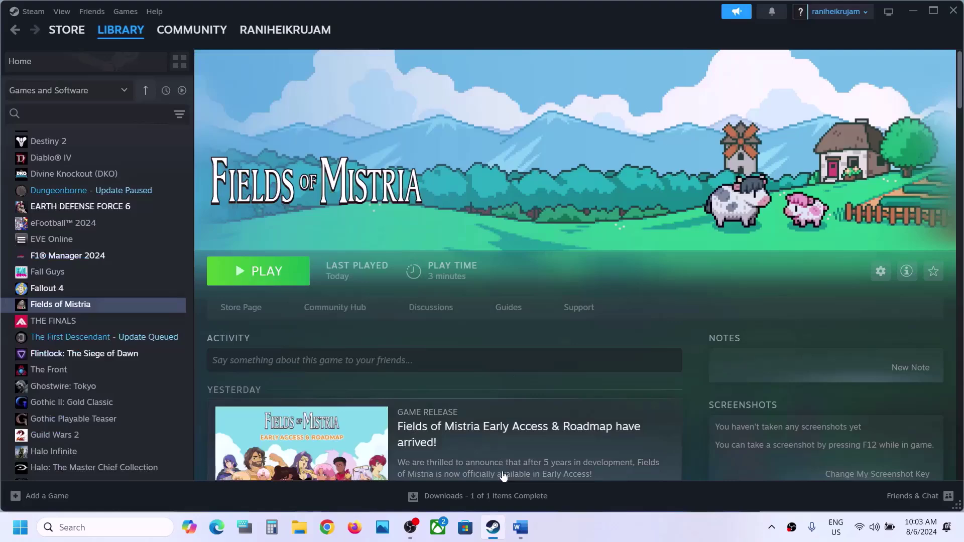
Switch to the Word troubleshooting document, select the Step 2 instruction on running the game as administrator, and return to Steam.
left_click(521, 527)
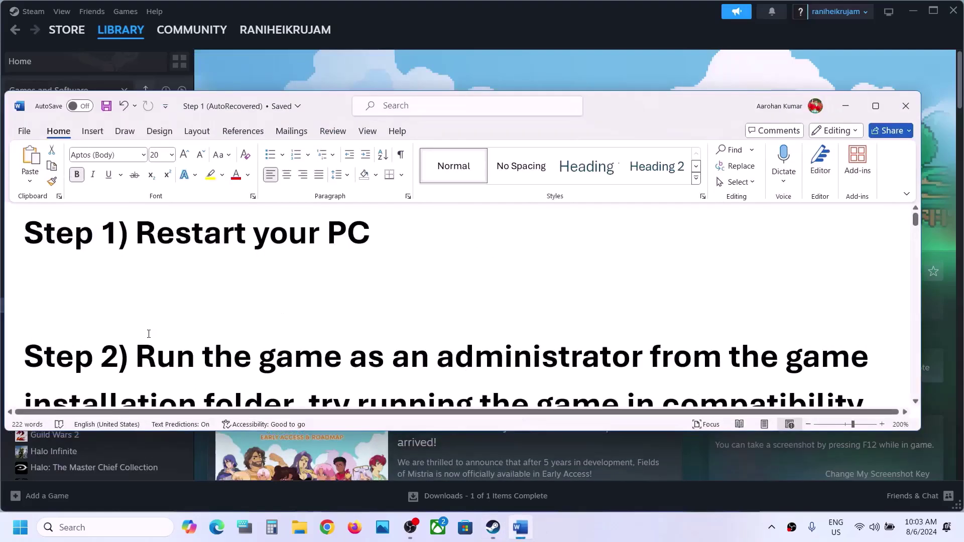
left_click_drag(137, 352, 292, 401)
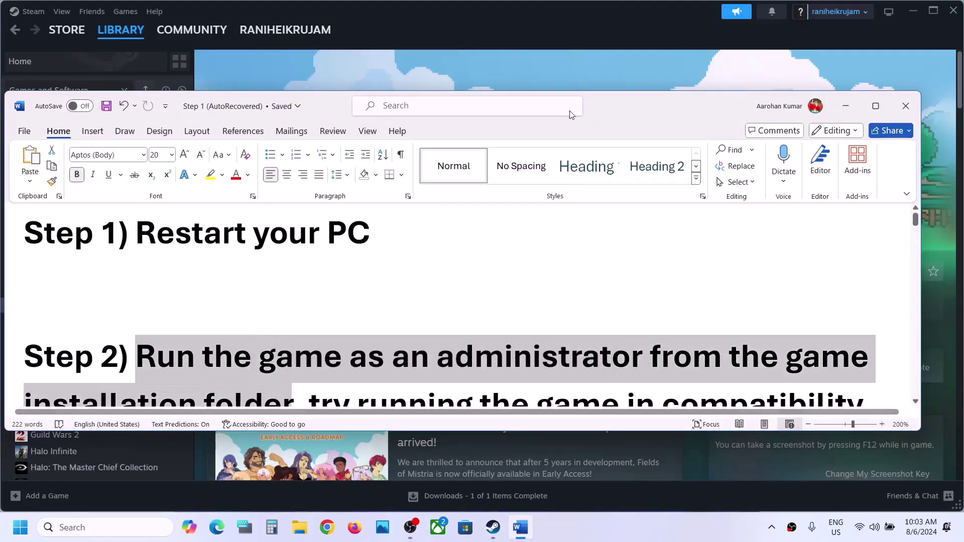
left_click(541, 55)
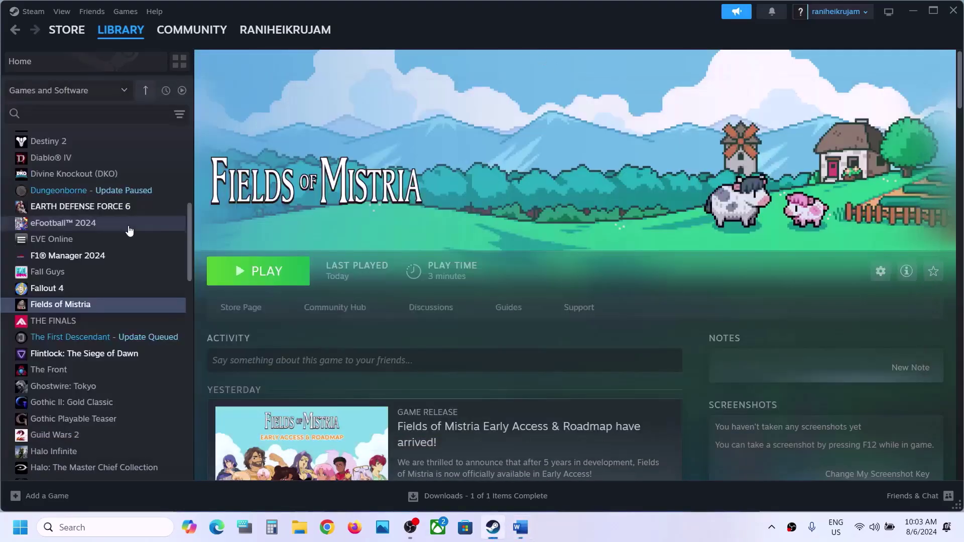
Open the local installation folder of Fields of Mistria from the Steam library and look through its files.
right_click(72, 308)
mouse_move(111, 380)
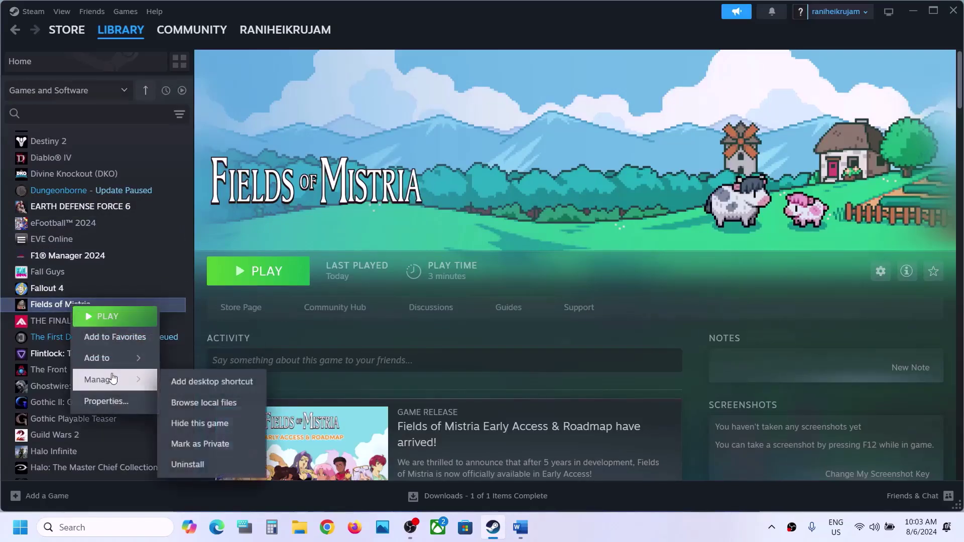
left_click(219, 412)
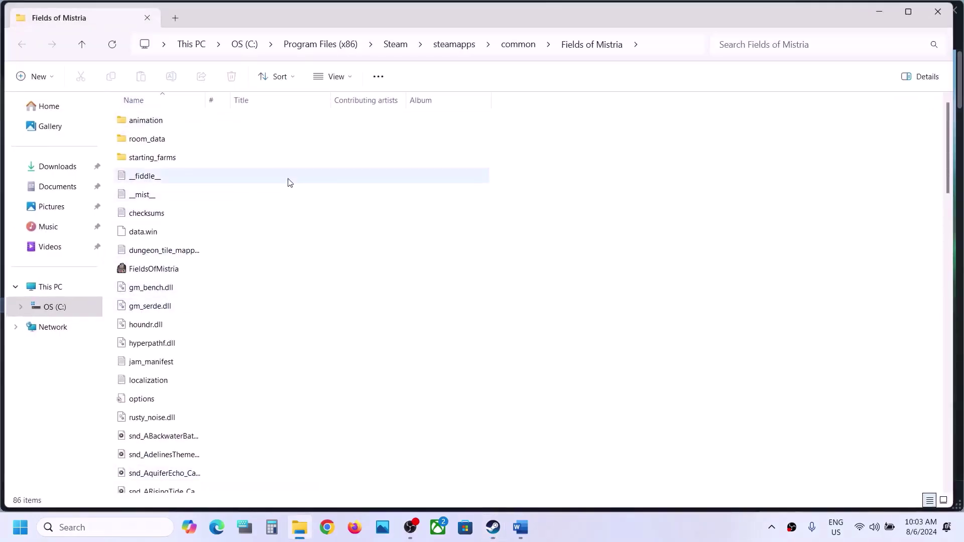
scroll(166, 246, "down", 20)
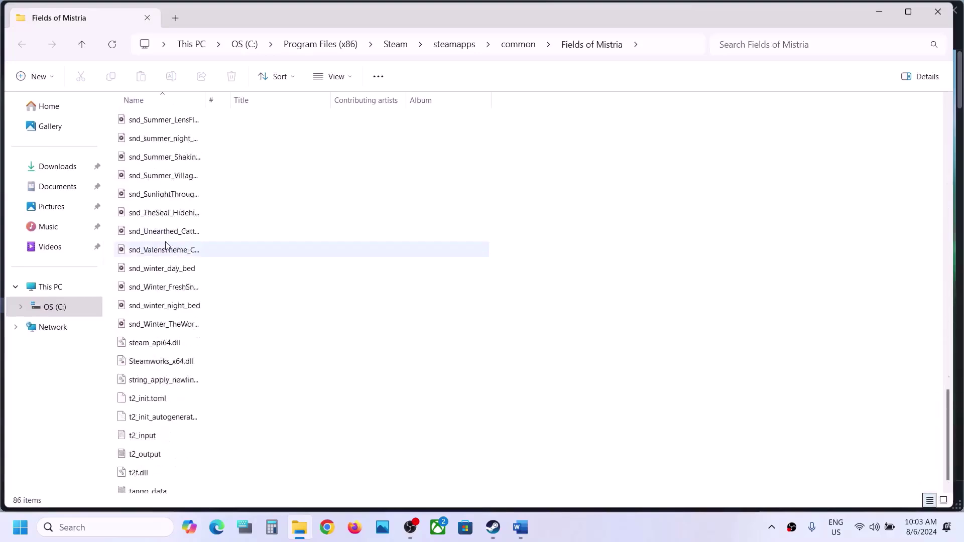
scroll(166, 246, "up", 20)
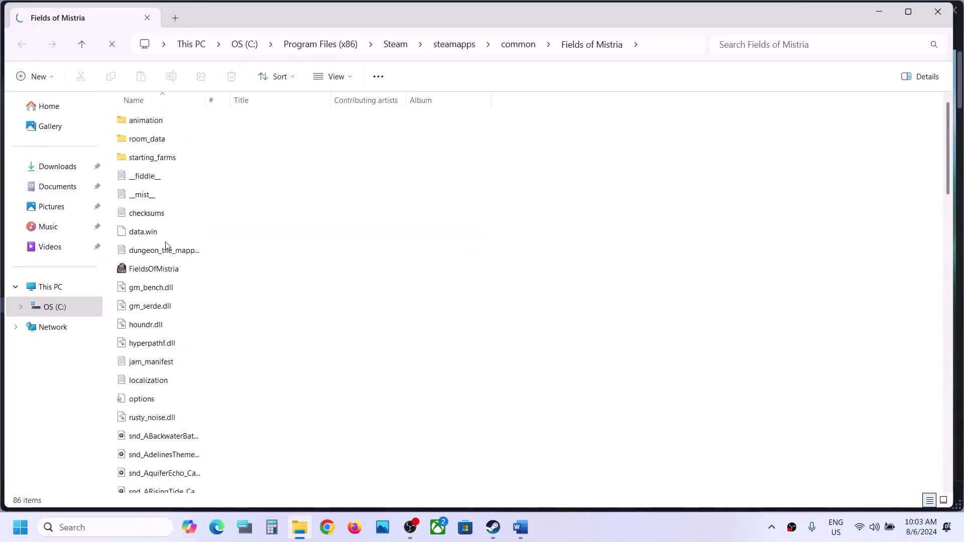
Set the FieldsOfMistria application to run as an administrator in its compatibility properties and apply the change.
left_click(172, 270)
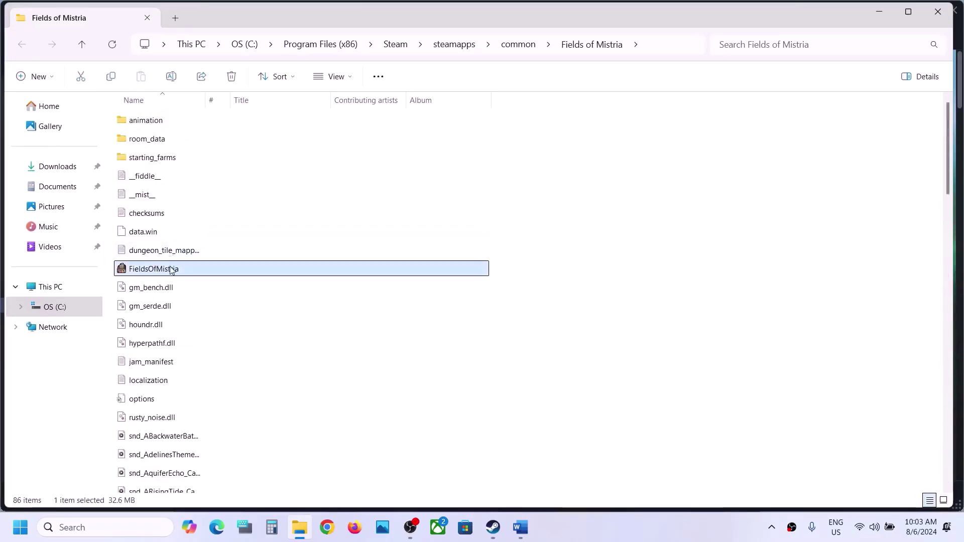
right_click(172, 269)
left_click(221, 328)
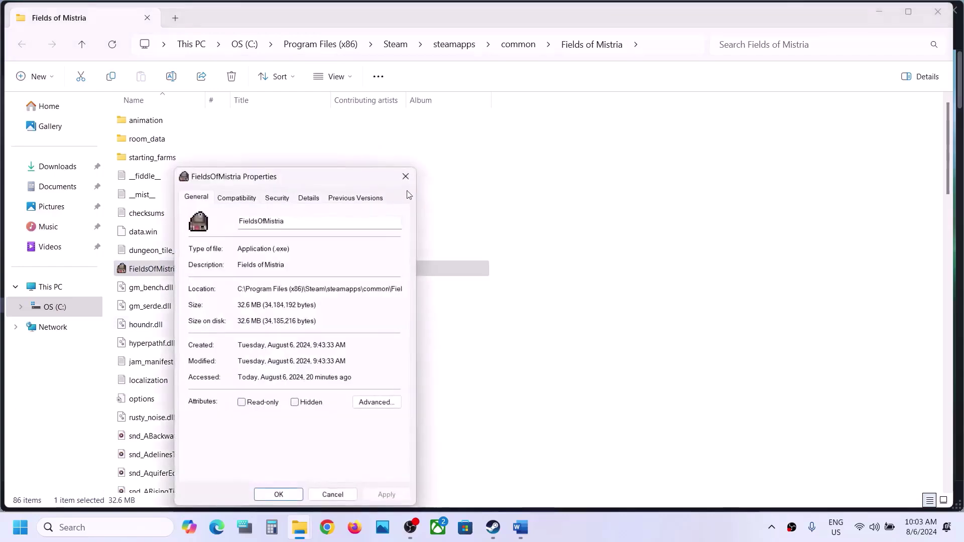
left_click(236, 198)
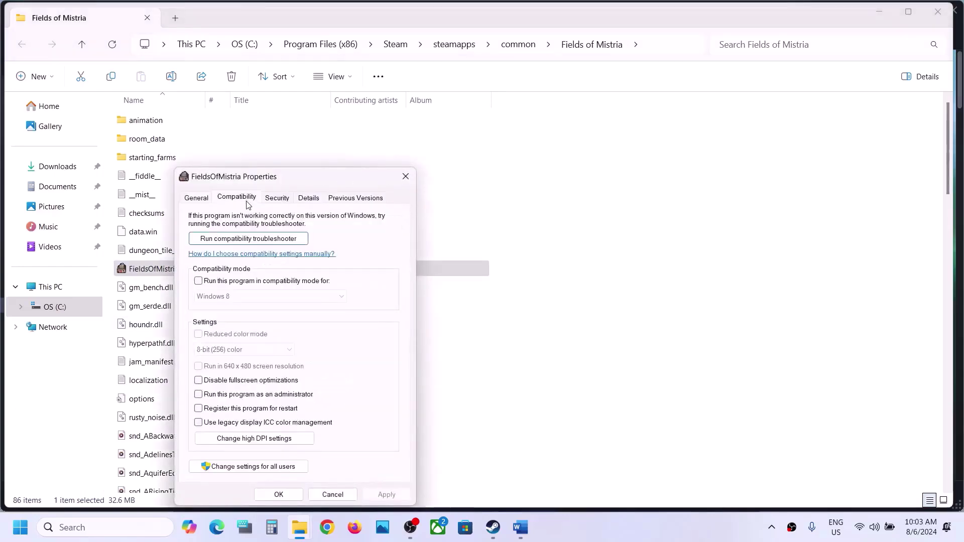
left_click(199, 395)
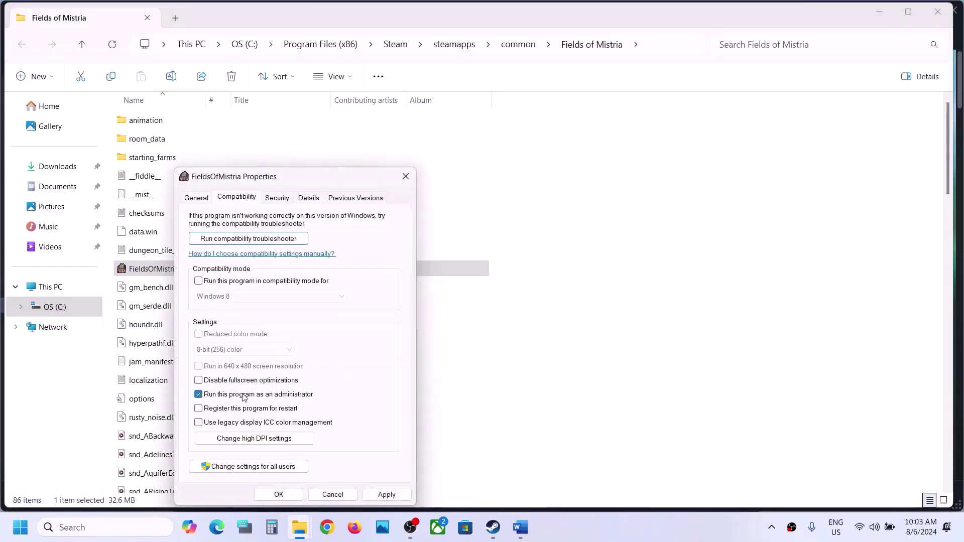
left_click(386, 493)
left_click(279, 495)
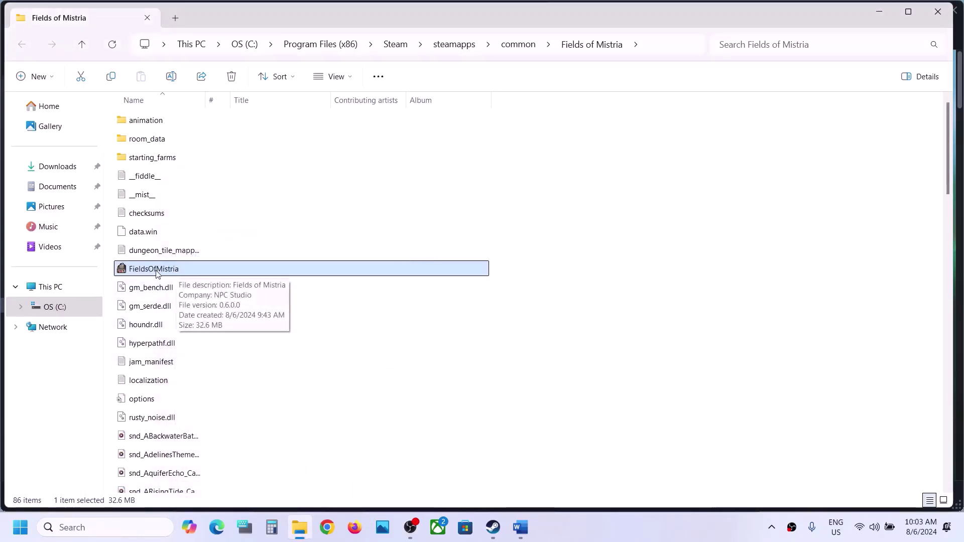
Enable compatibility mode for Windows 8 in the FieldsOfMistria application's properties and apply it.
right_click(157, 273)
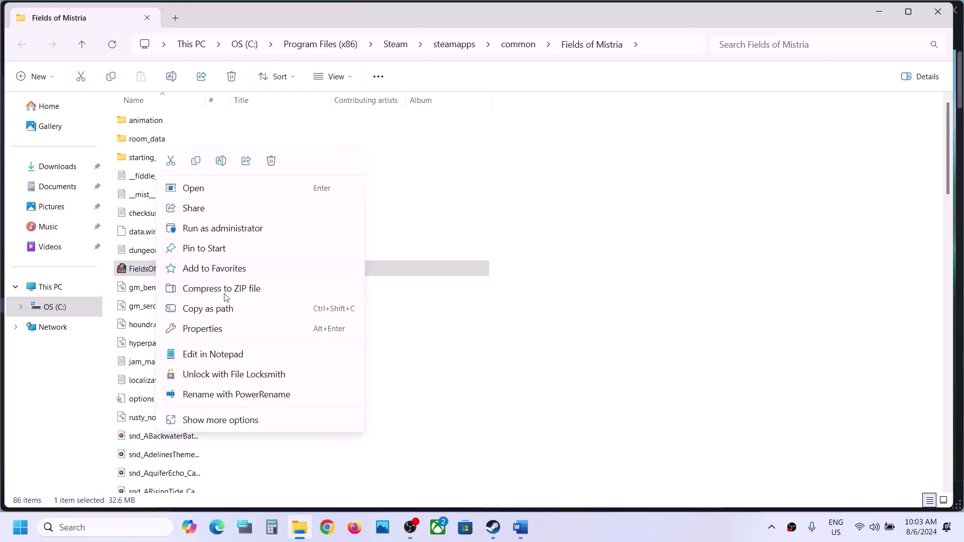
left_click(214, 331)
left_click(233, 199)
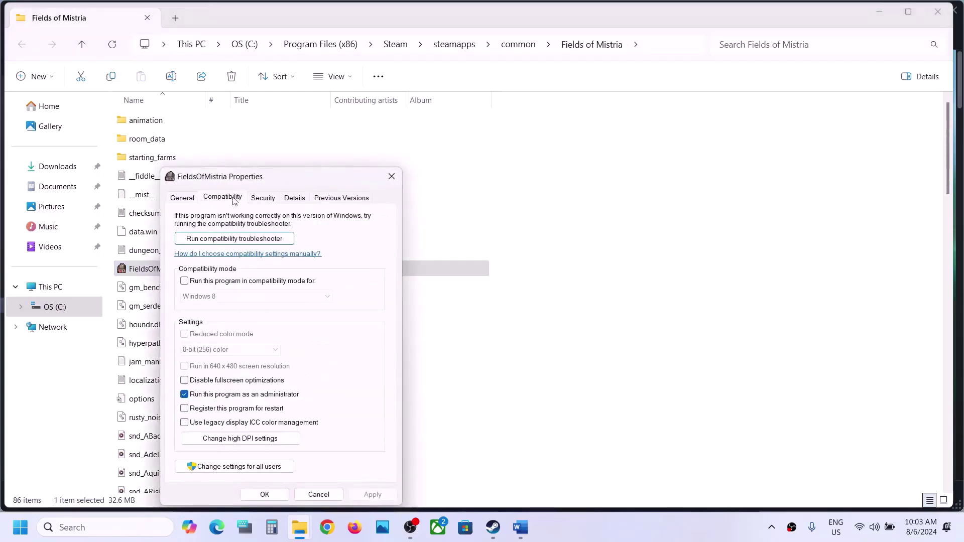
left_click(185, 282)
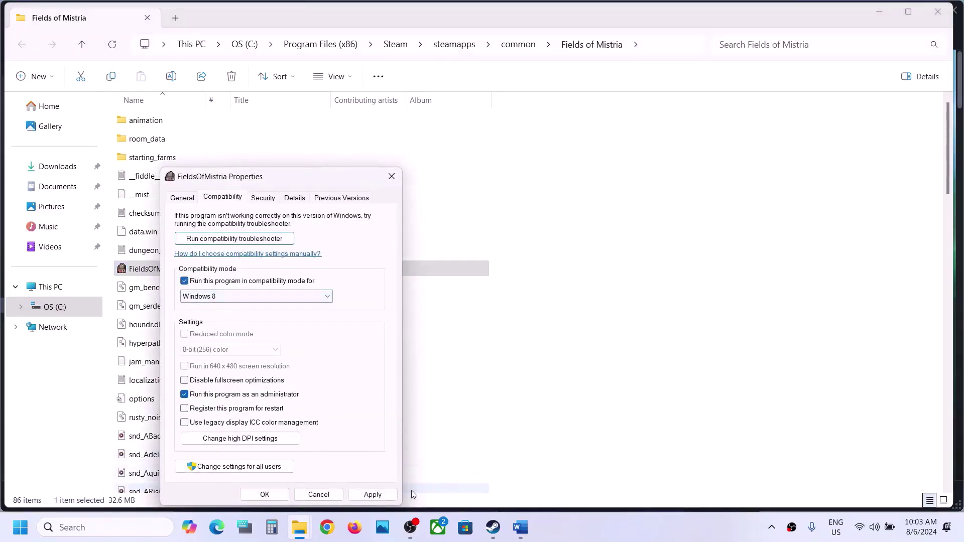
left_click(373, 495)
left_click(264, 495)
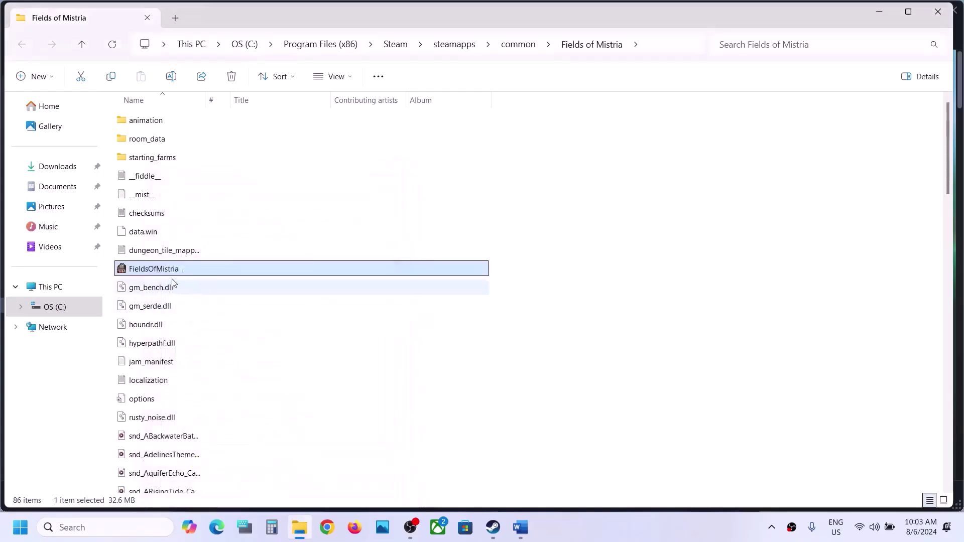
Change the FieldsOfMistria application's compatibility mode to Windows 7 and apply it.
right_click(171, 278)
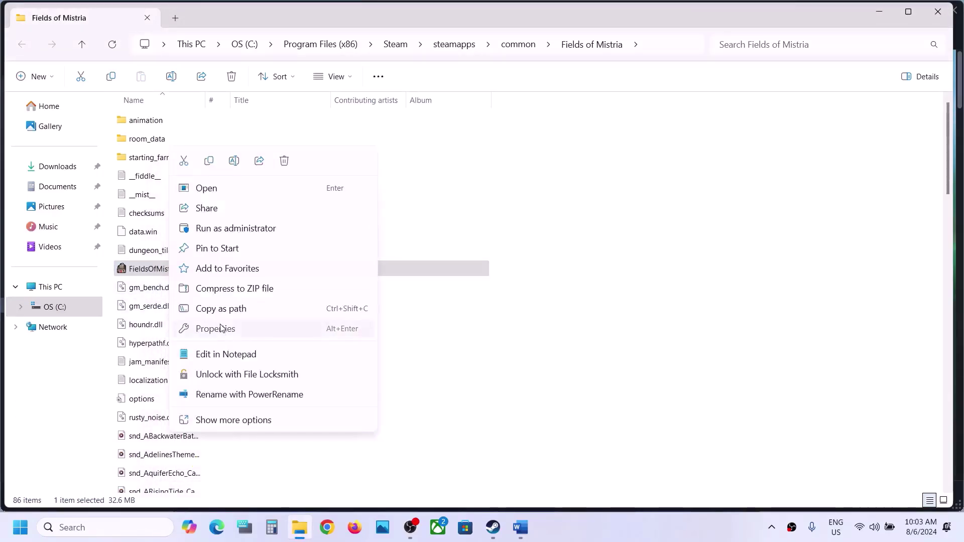
left_click(215, 327)
left_click(243, 196)
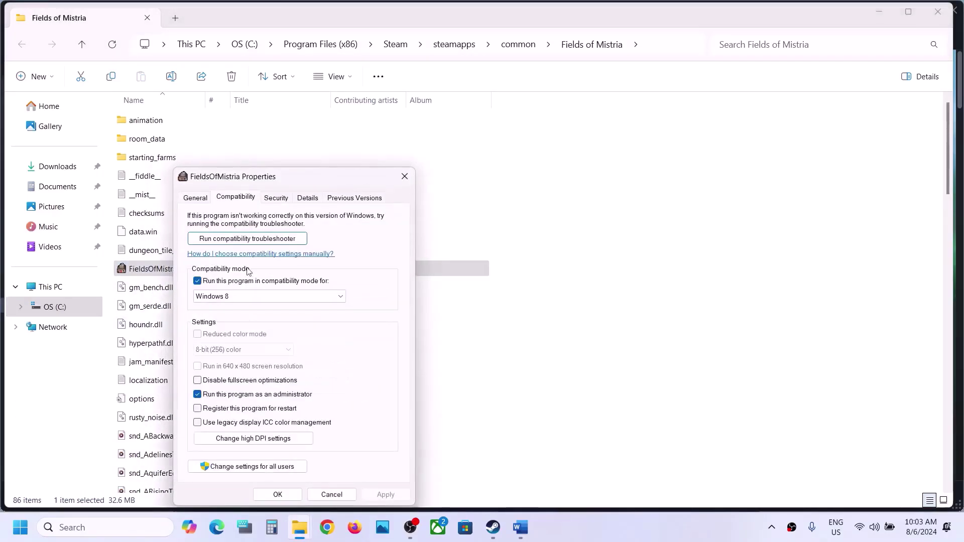
left_click(232, 297)
left_click(223, 332)
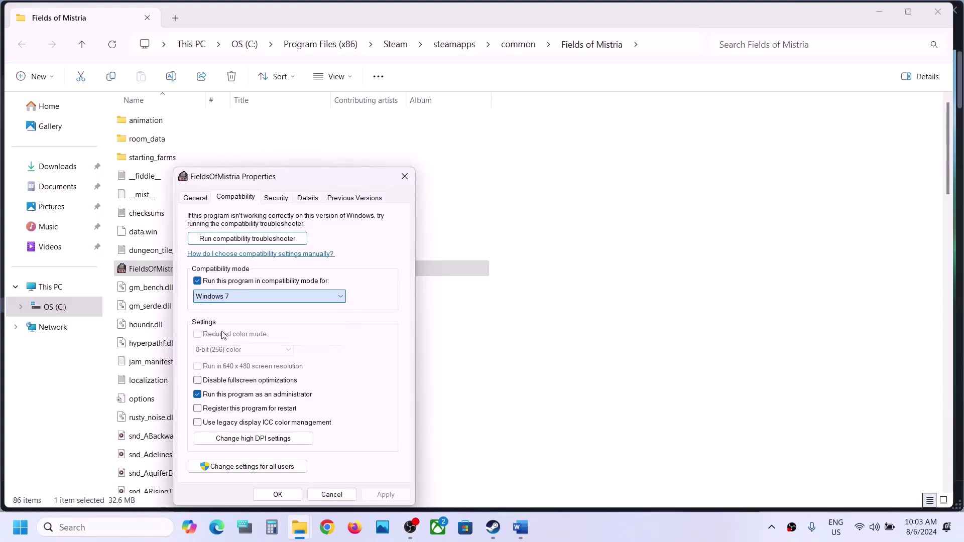
left_click(383, 494)
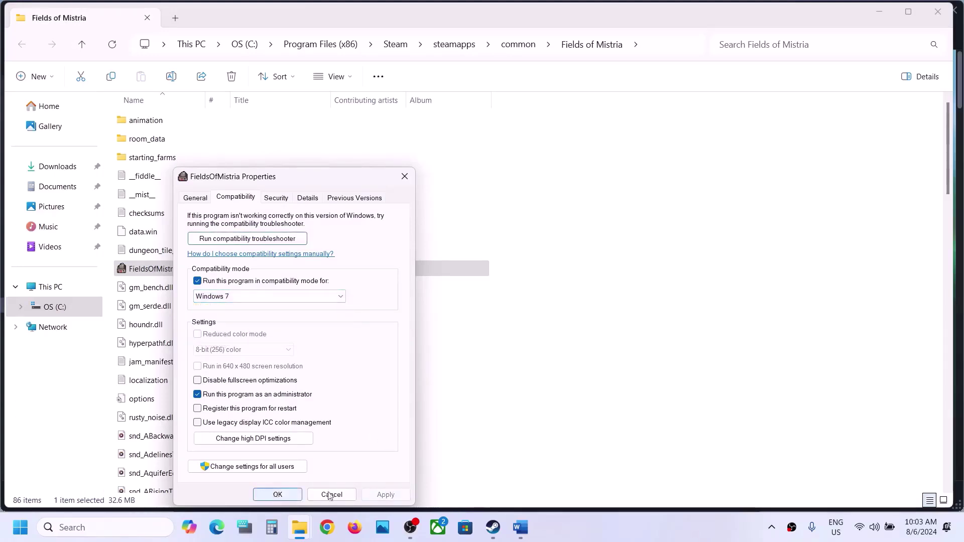
Disable fullscreen optimizations for the FieldsOfMistria application, apply the change, and return to Steam.
left_click(595, 533)
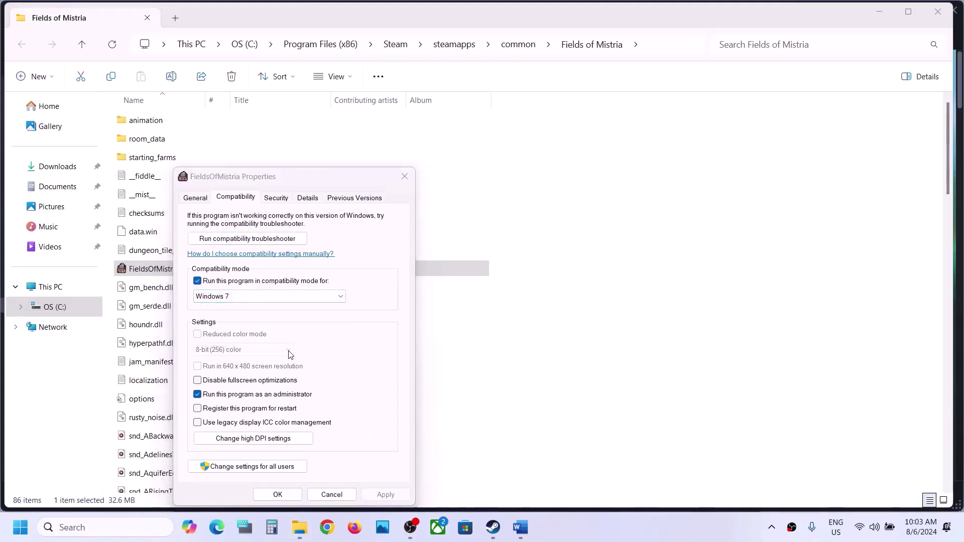
left_click(198, 381)
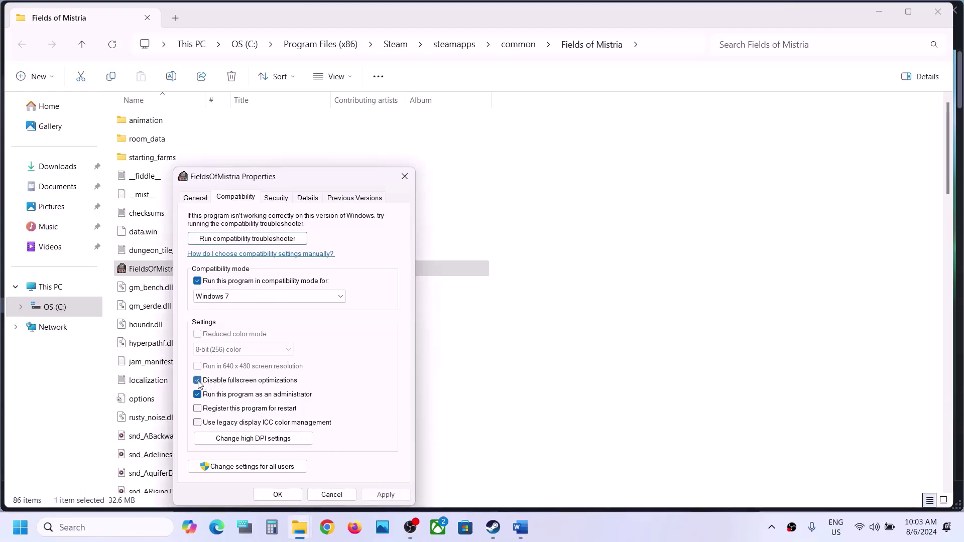
left_click(386, 496)
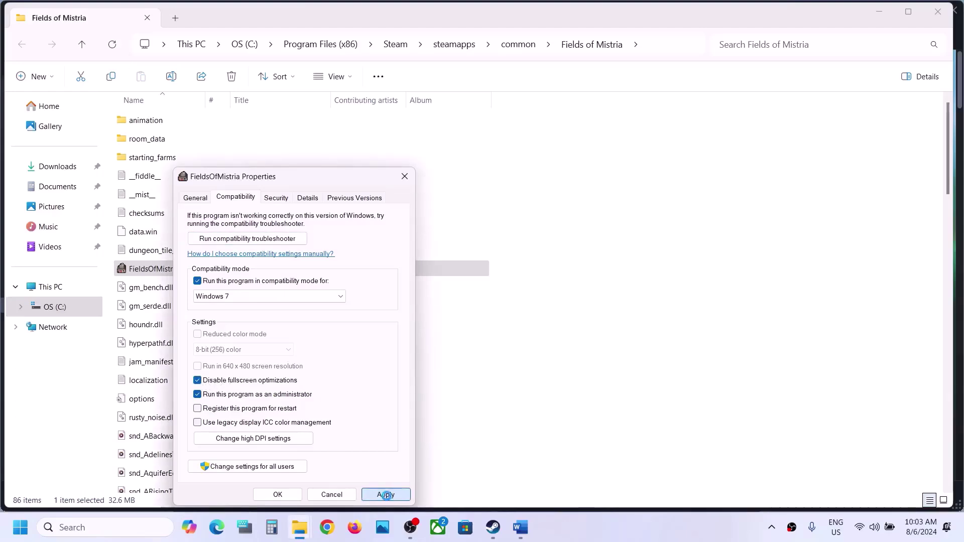
left_click(284, 495)
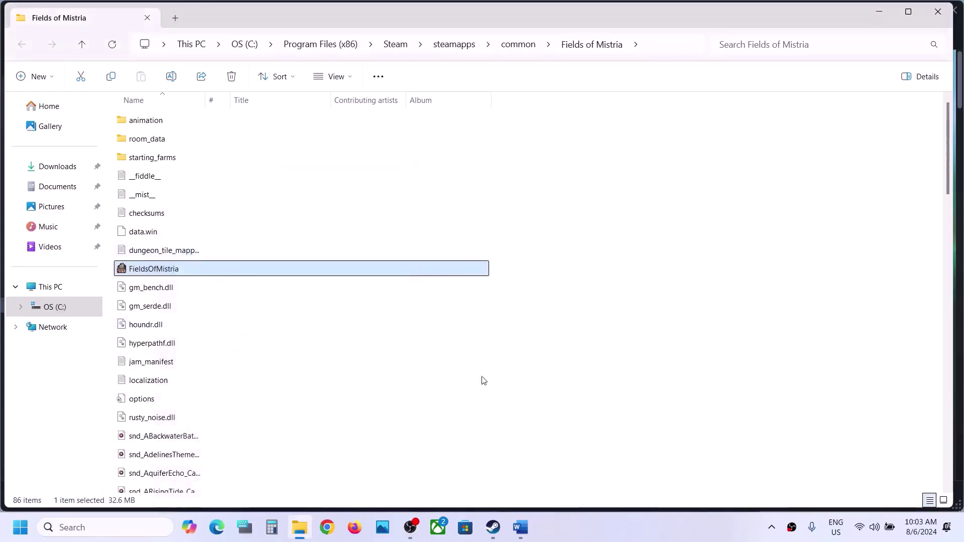
key("alt+Tab")
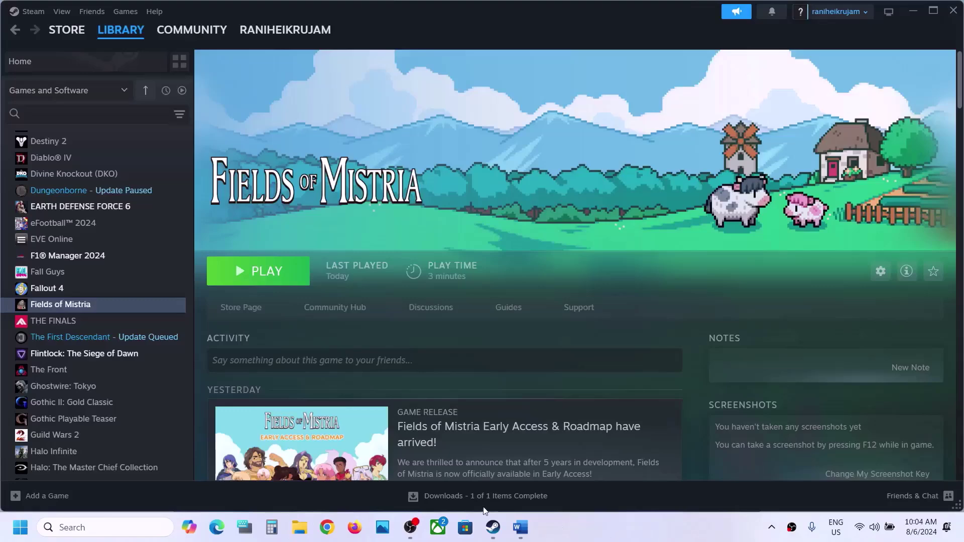
Read Step 3 in the maximized Word document about allowing the game exe through third-party antivirus, controlled folder access and firewall.
left_click(515, 531)
scroll(319, 293, "down", 5)
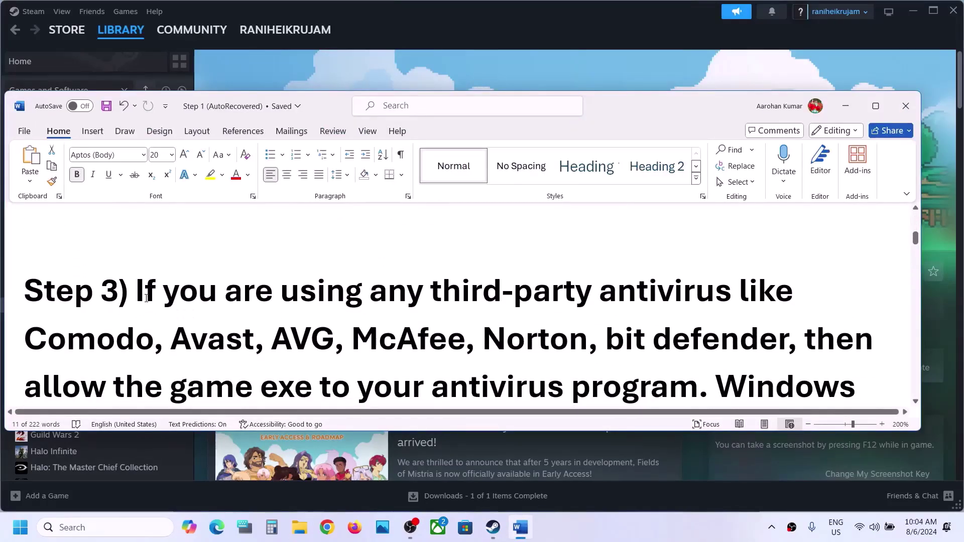
left_click_drag(146, 298, 351, 339)
scroll(352, 338, "down", 1)
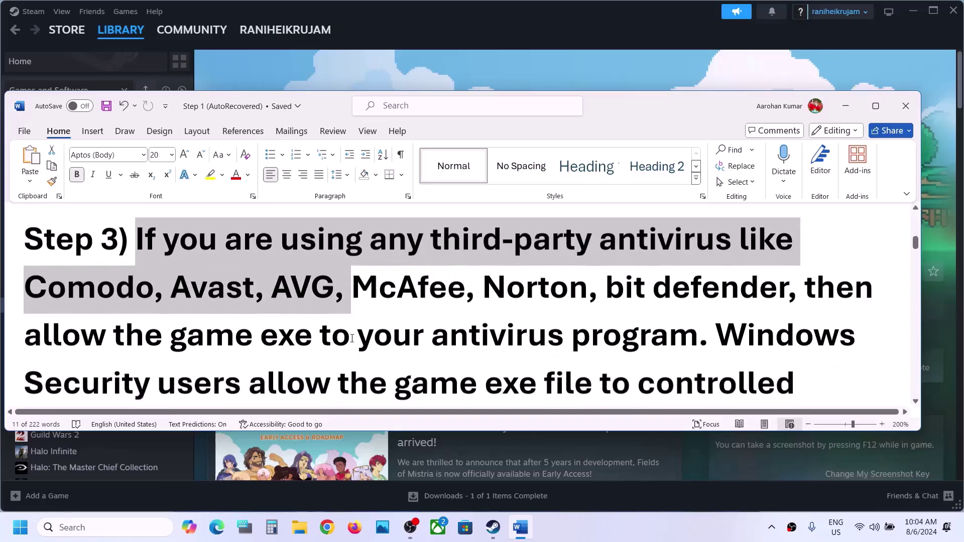
scroll(352, 339, "down", 1)
left_click_drag(499, 256, 353, 295)
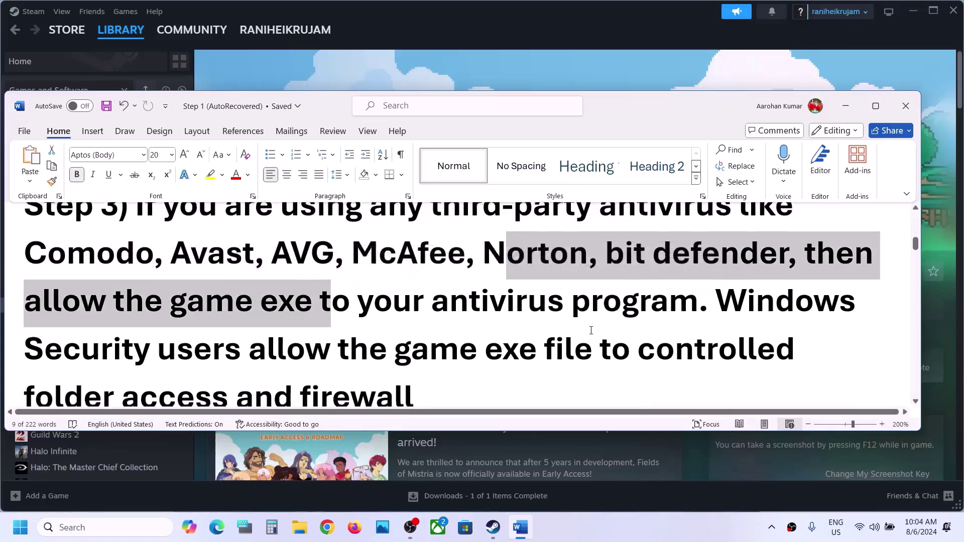
scroll(590, 330, "down", 1)
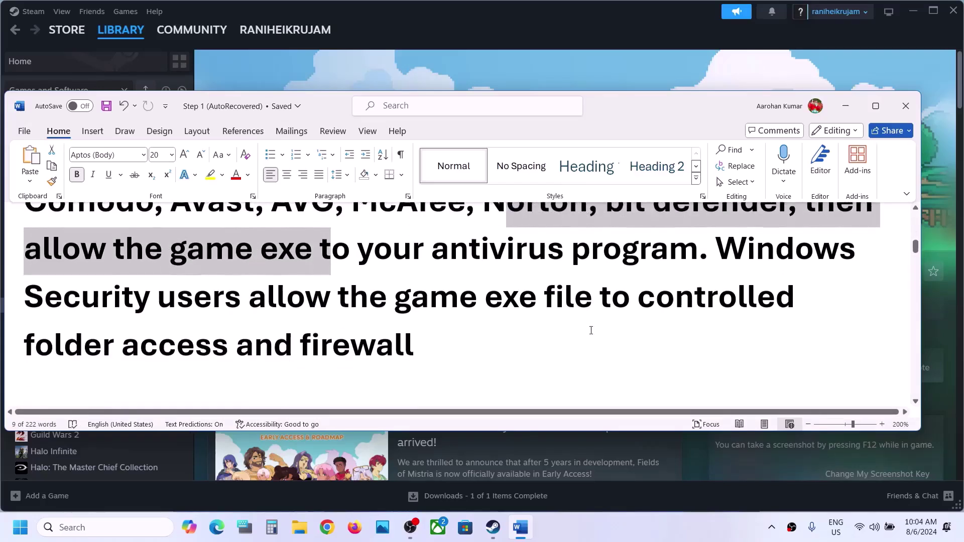
left_click(320, 249)
left_click_drag(171, 250, 602, 259)
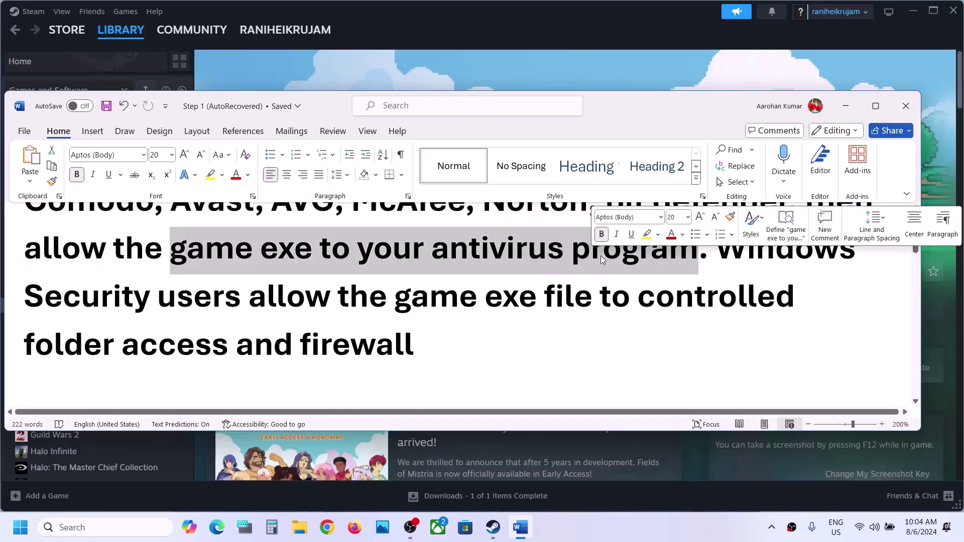
left_click(876, 106)
scroll(598, 270, "up", 4)
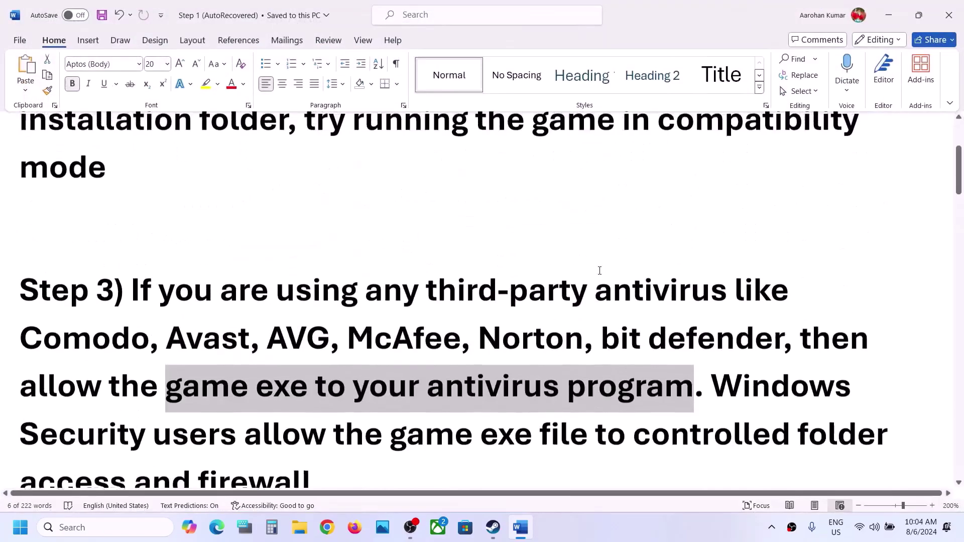
scroll(449, 378, "down", 1)
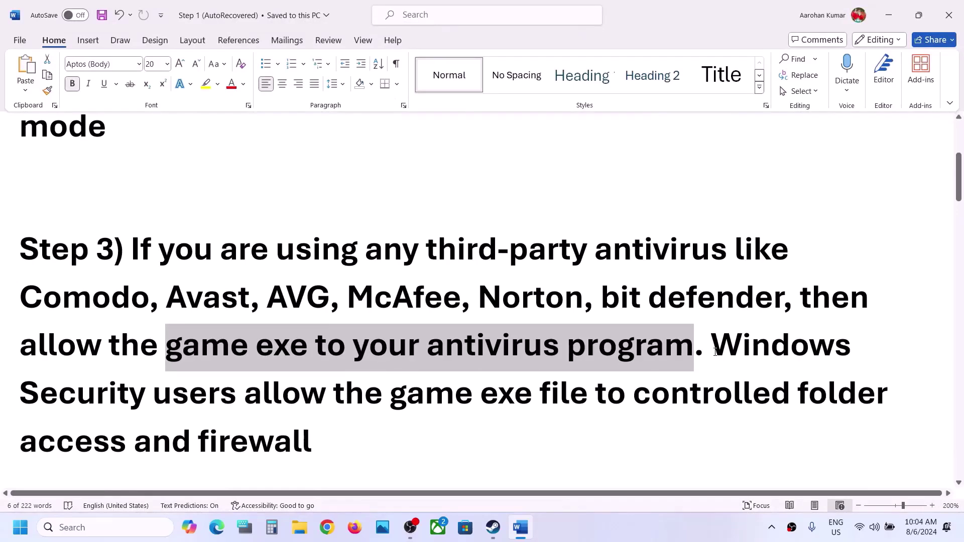
Open the Windows Security page under Privacy & security in Windows Settings.
key("super+i")
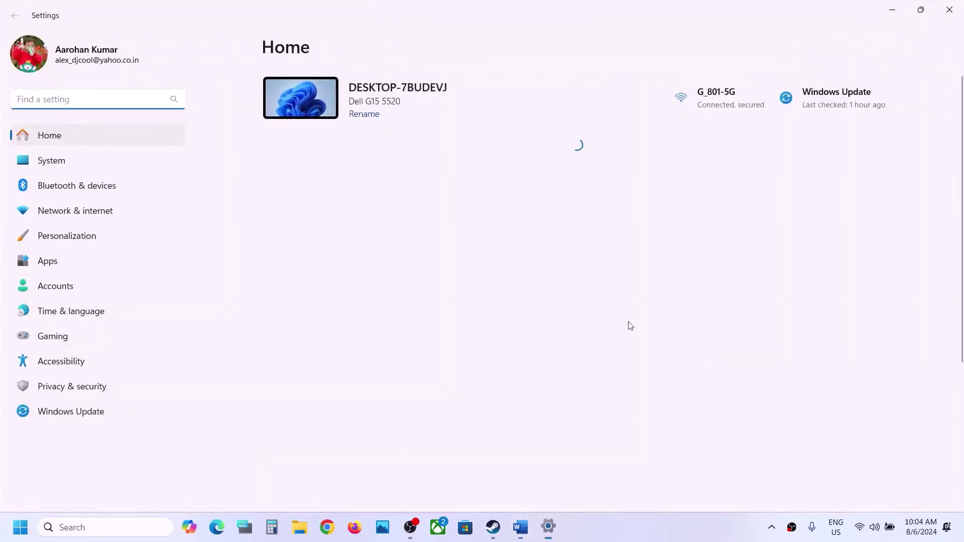
left_click(48, 383)
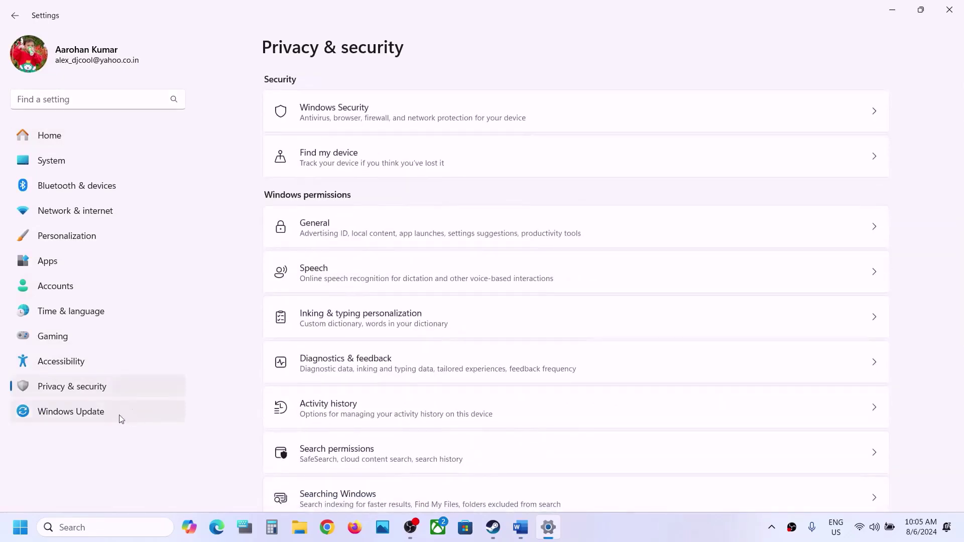
left_click(388, 111)
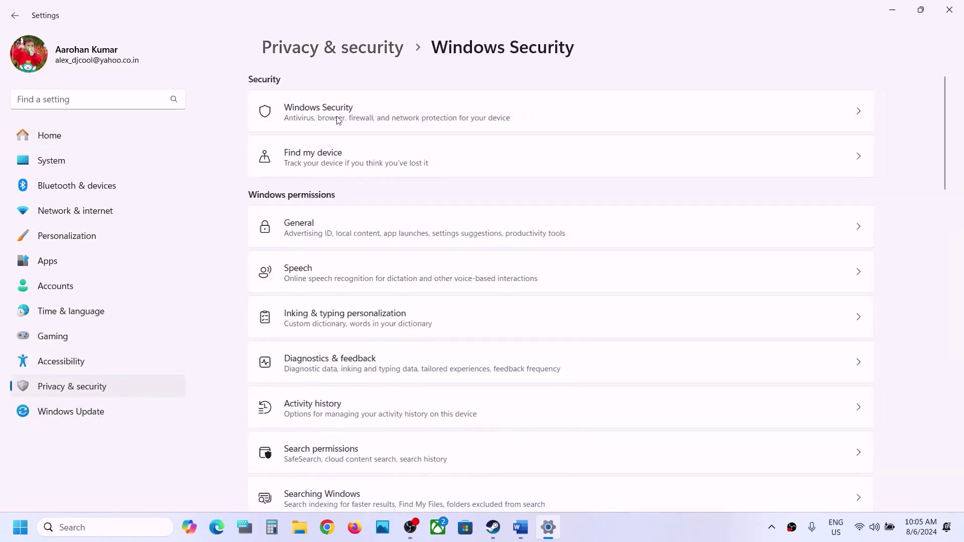
Open the page for allowing apps through Controlled folder access in the Ransomware protection settings of Virus & threat protection.
left_click(348, 185)
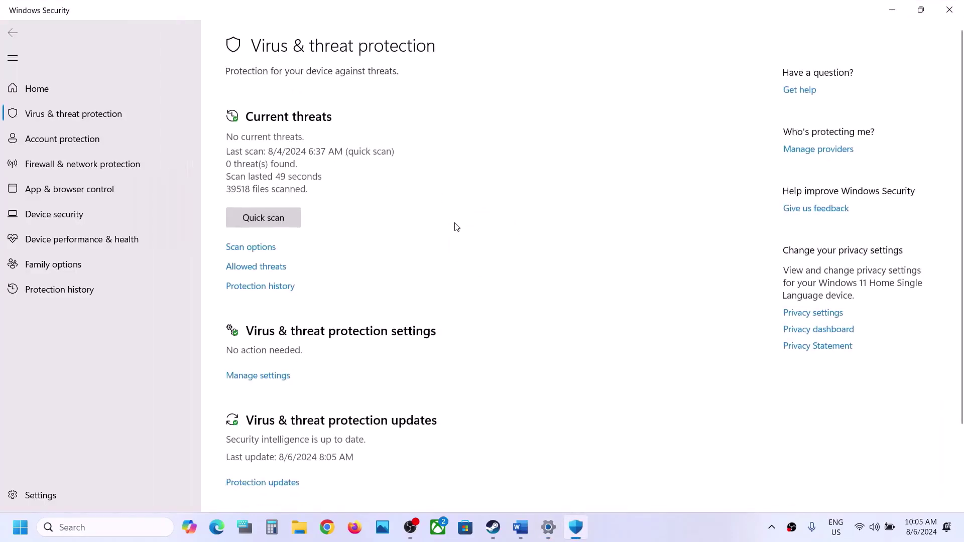
scroll(455, 225, "down", 3)
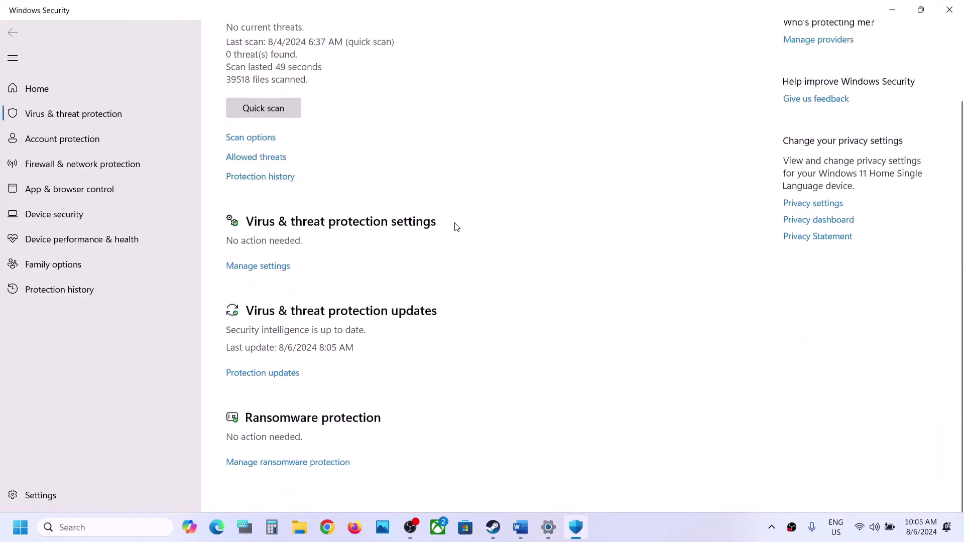
left_click(310, 463)
left_click(325, 258)
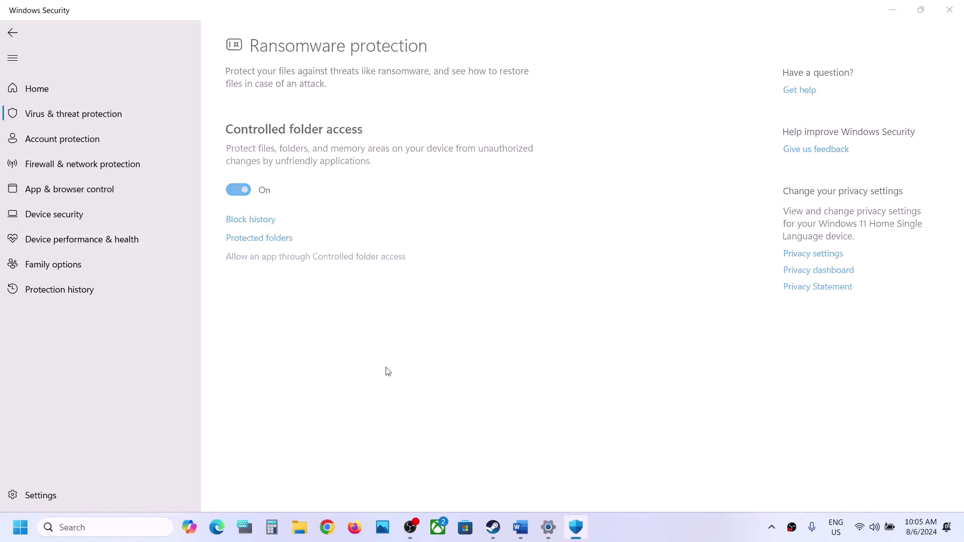
Start adding an allowed app by browsing all apps and go to C:\Program Files (x86)\Steam\steamapps\common.
left_click(270, 156)
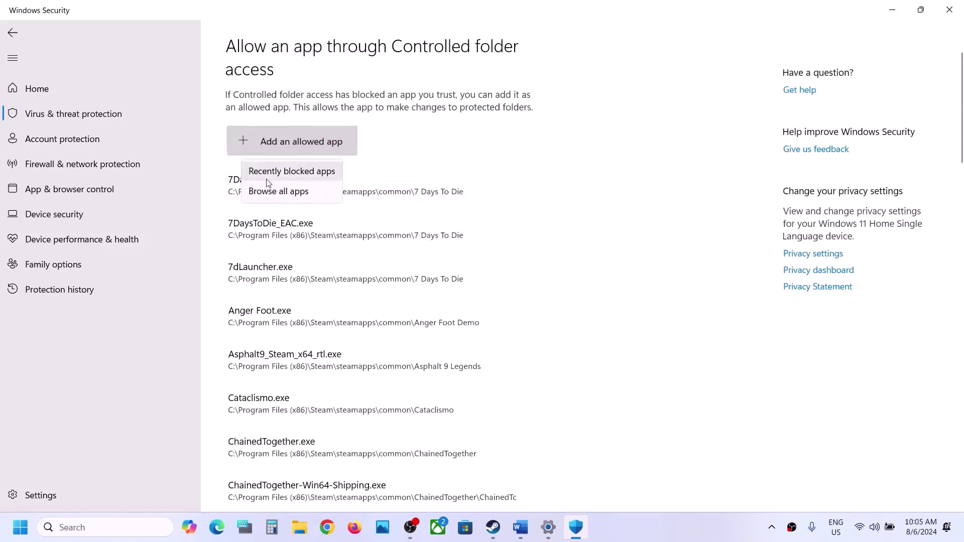
left_click(271, 189)
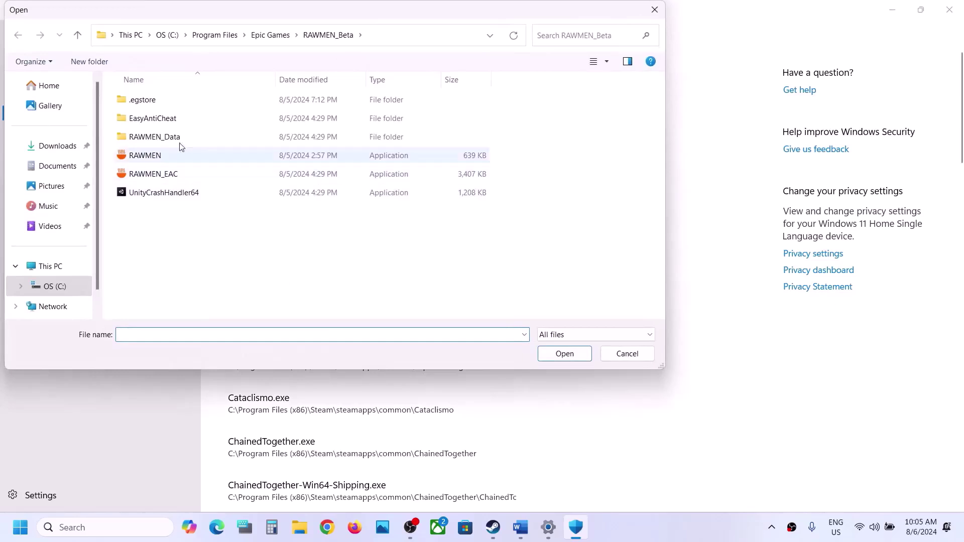
left_click(59, 272)
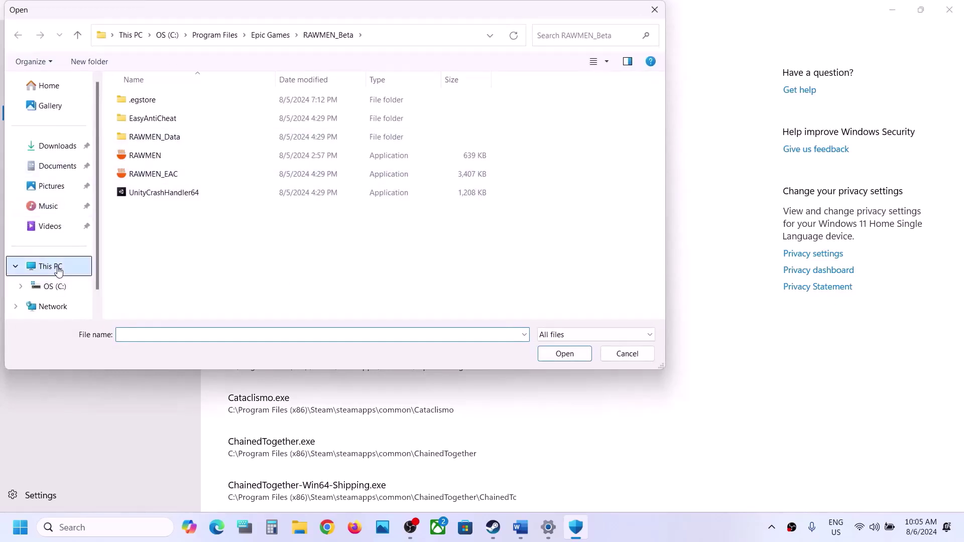
double_click(189, 115)
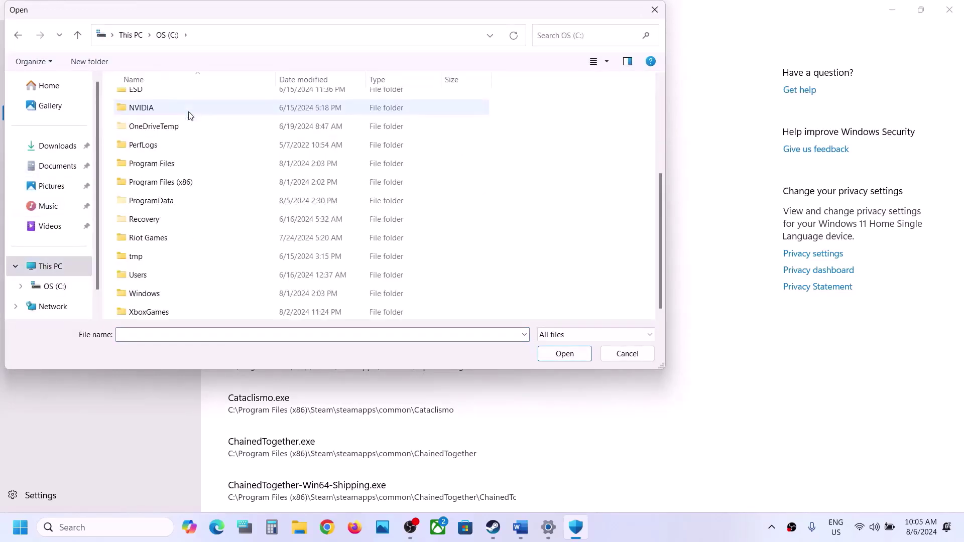
double_click(199, 189)
scroll(180, 206, "down", 4)
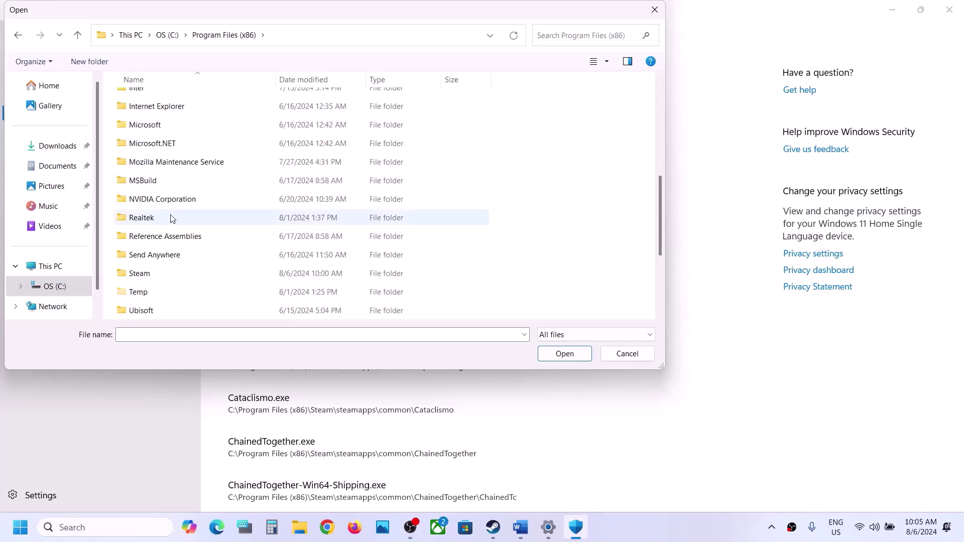
double_click(146, 274)
scroll(162, 215, "down", 3)
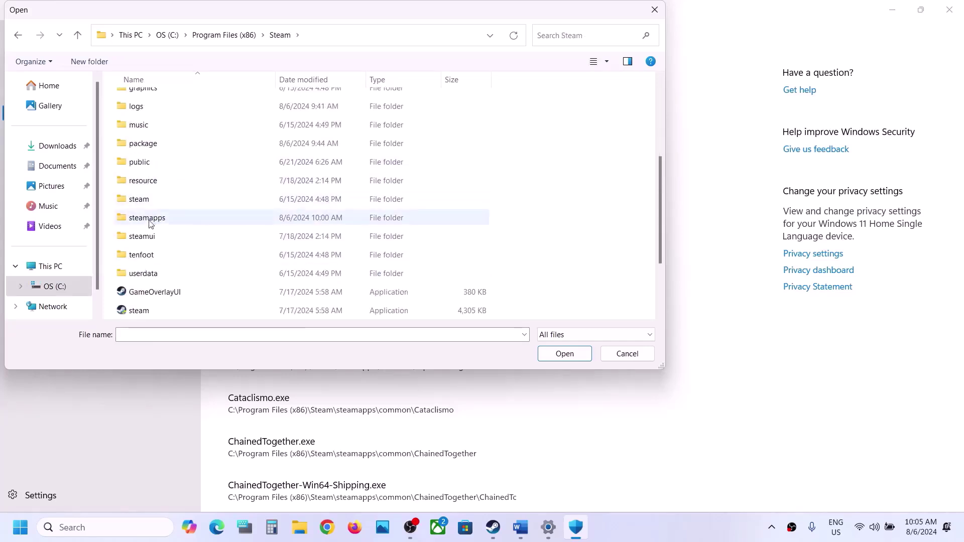
double_click(151, 219)
double_click(153, 99)
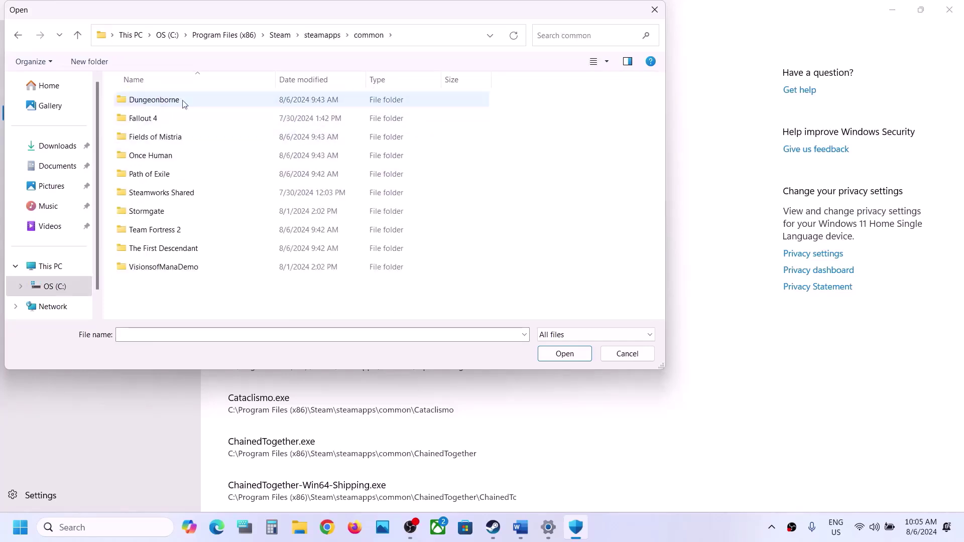
Allow the FieldsOfMistria application from the Fields of Mistria folder through Controlled folder access.
double_click(189, 140)
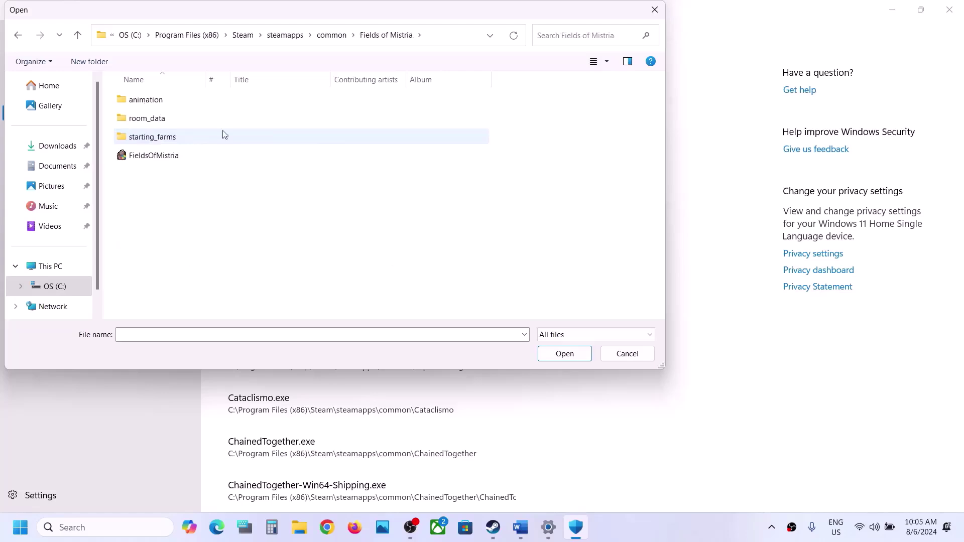
left_click(177, 159)
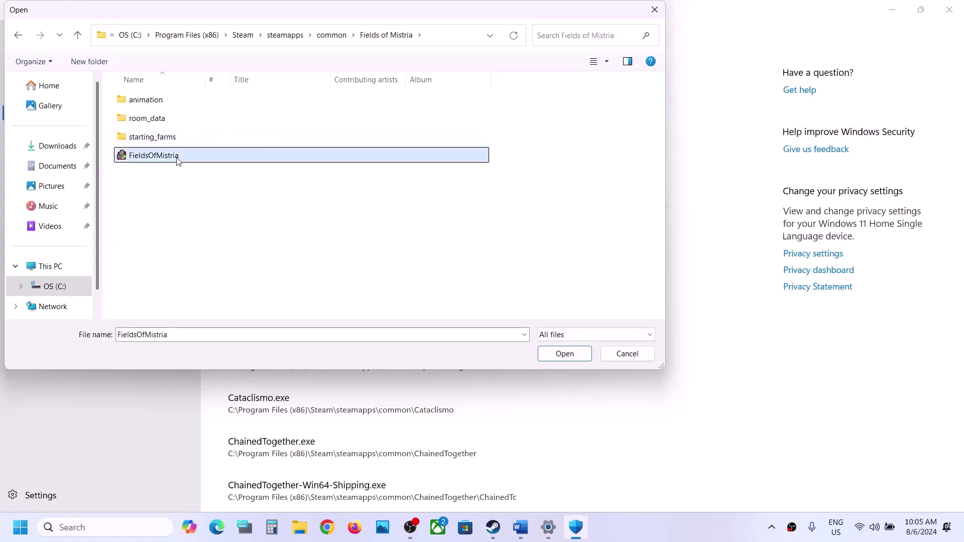
left_click(564, 354)
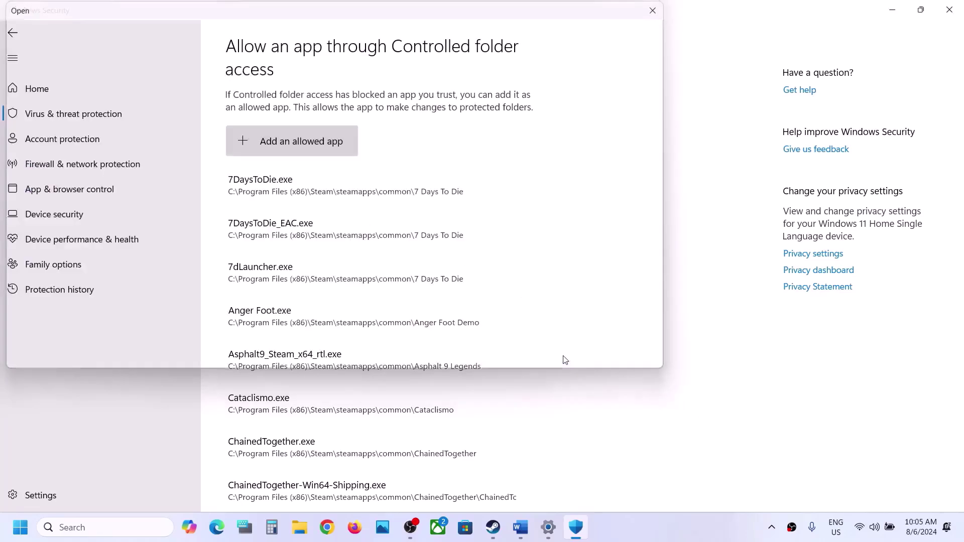
Open the Windows Defender Firewall allowed apps list through Control Panel's System and Security and unlock it for changes.
left_click(87, 531)
type("control")
key("Return")
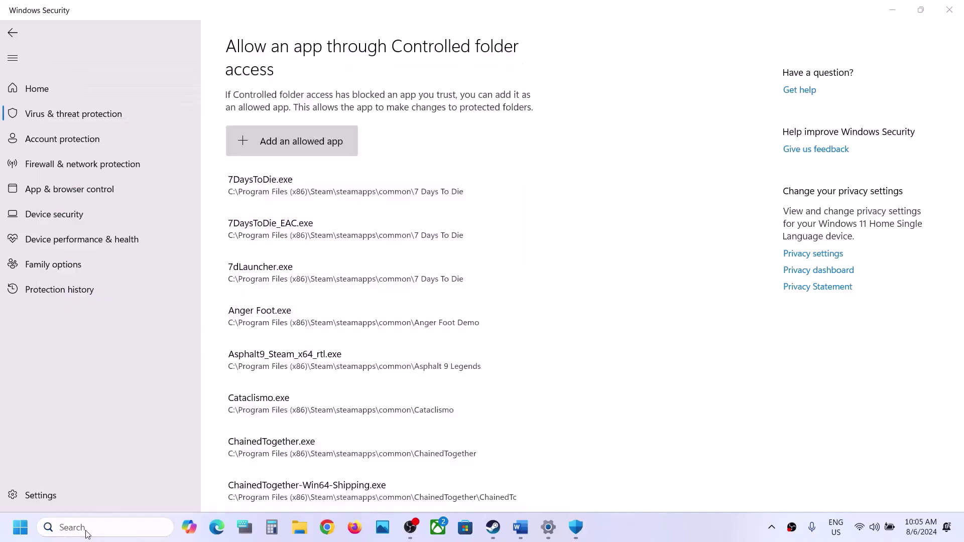
left_click(347, 102)
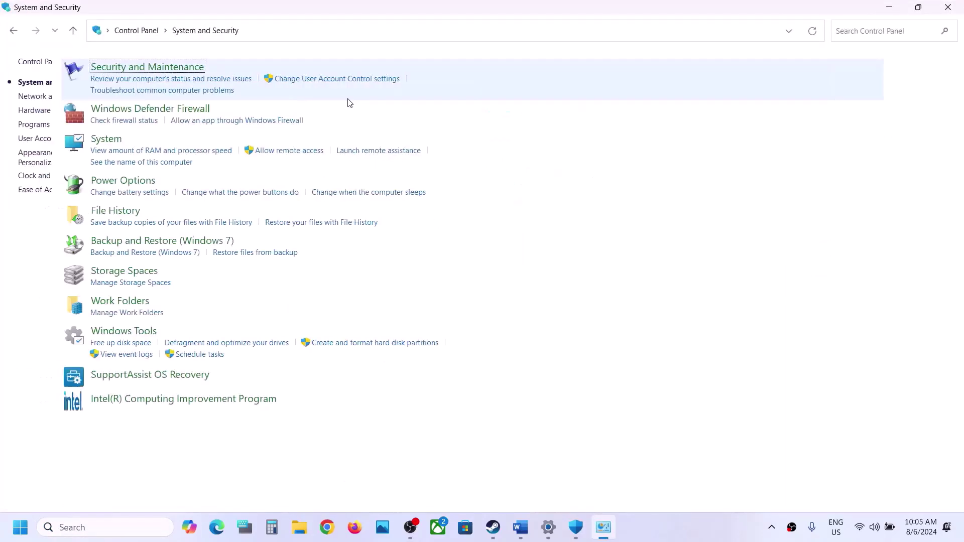
left_click(272, 109)
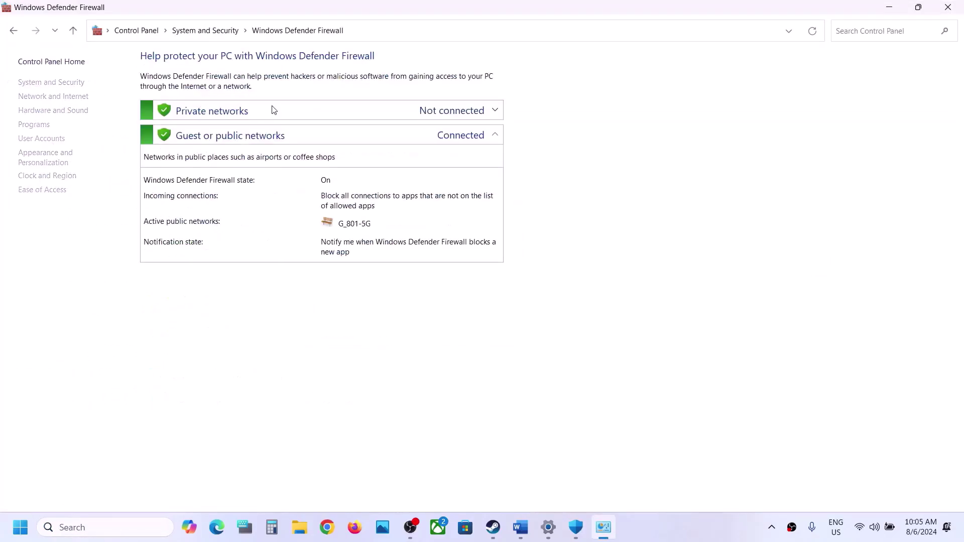
left_click(74, 94)
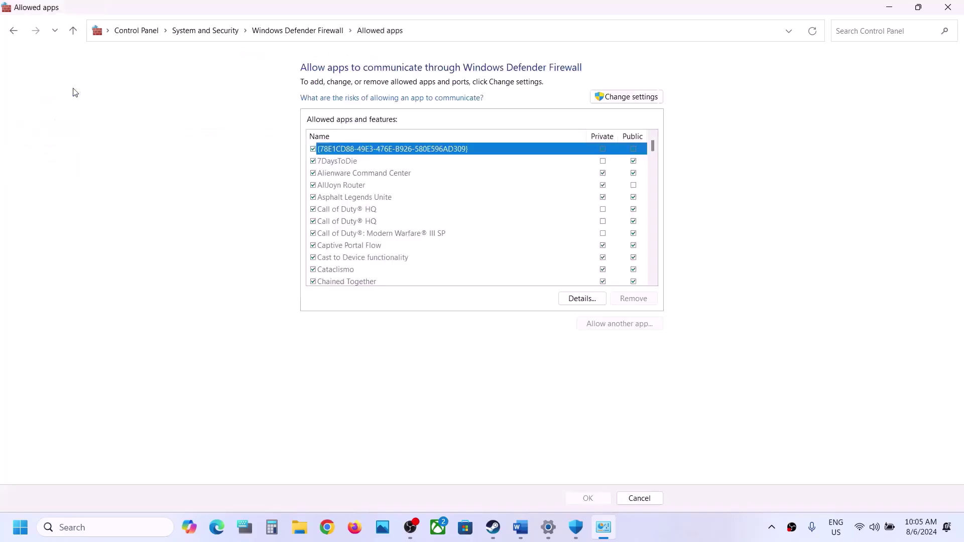
left_click(646, 95)
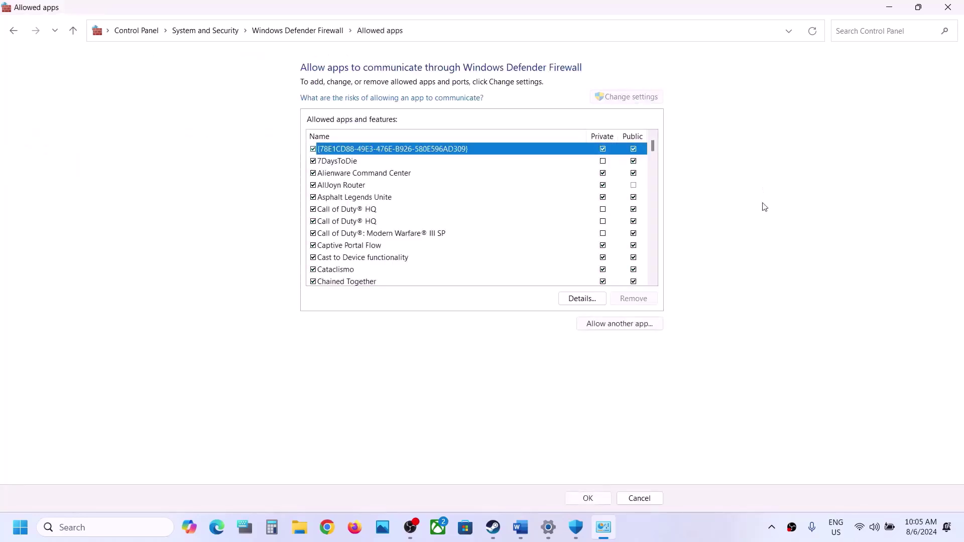
Start allowing another app through the firewall and browse to C:\Program Files (x86)\Steam\steamapps\common.
left_click(614, 326)
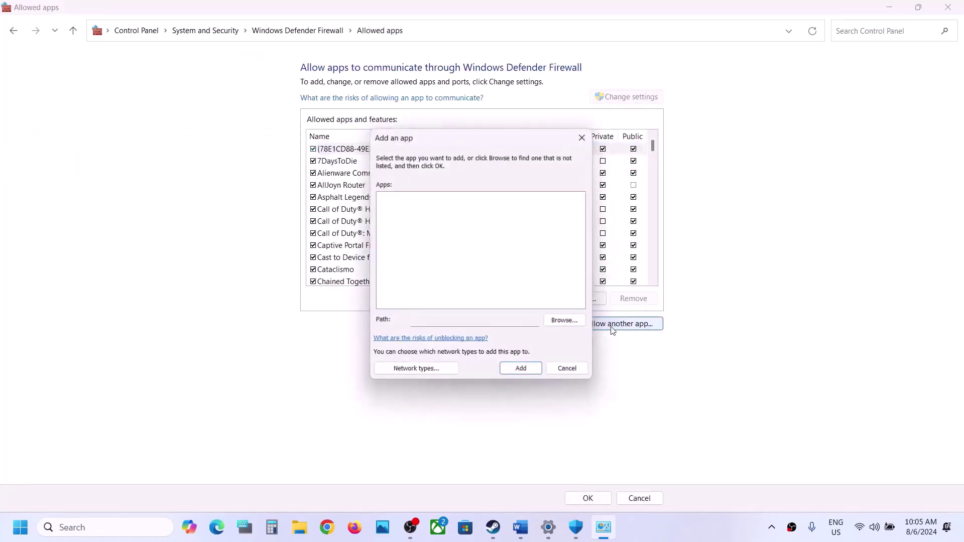
left_click(562, 321)
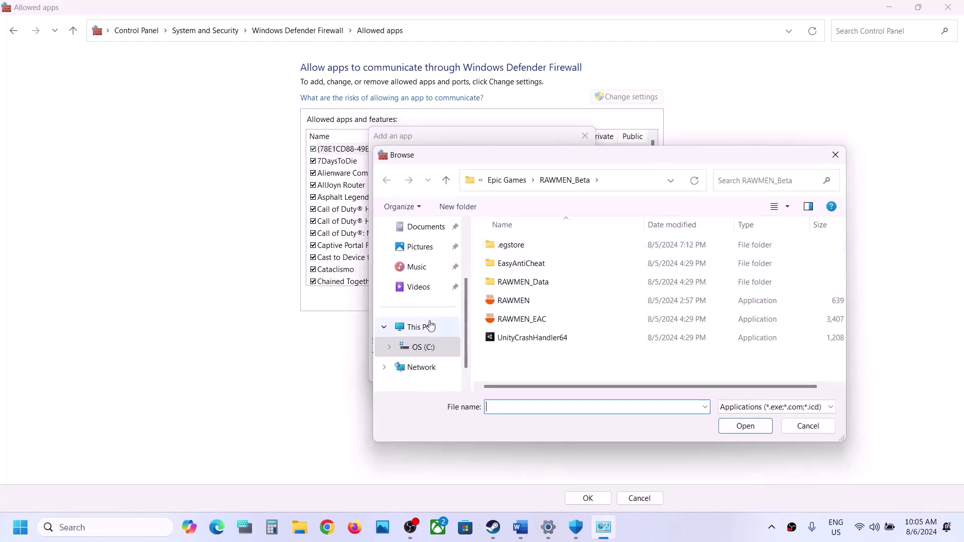
left_click(424, 347)
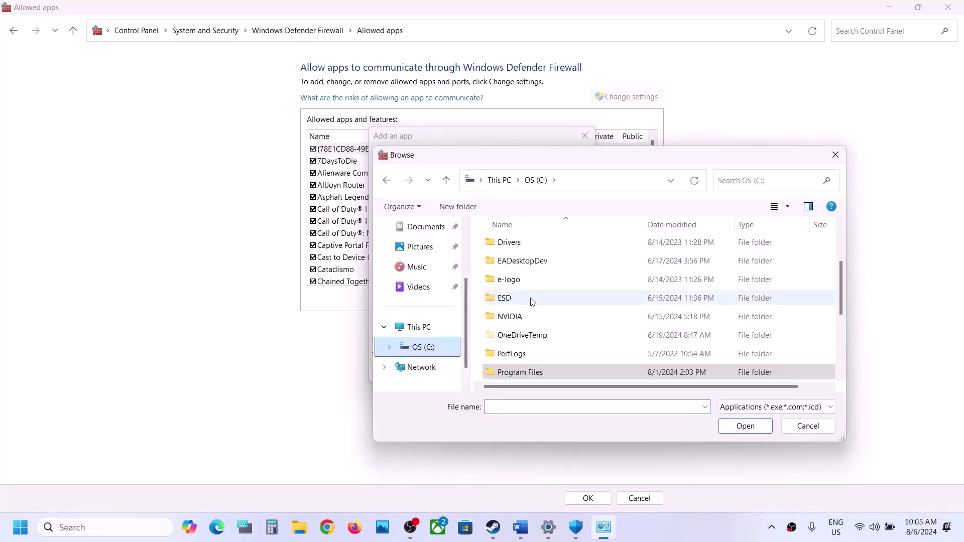
scroll(532, 302, "down", 2)
double_click(531, 275)
scroll(533, 301, "down", 3)
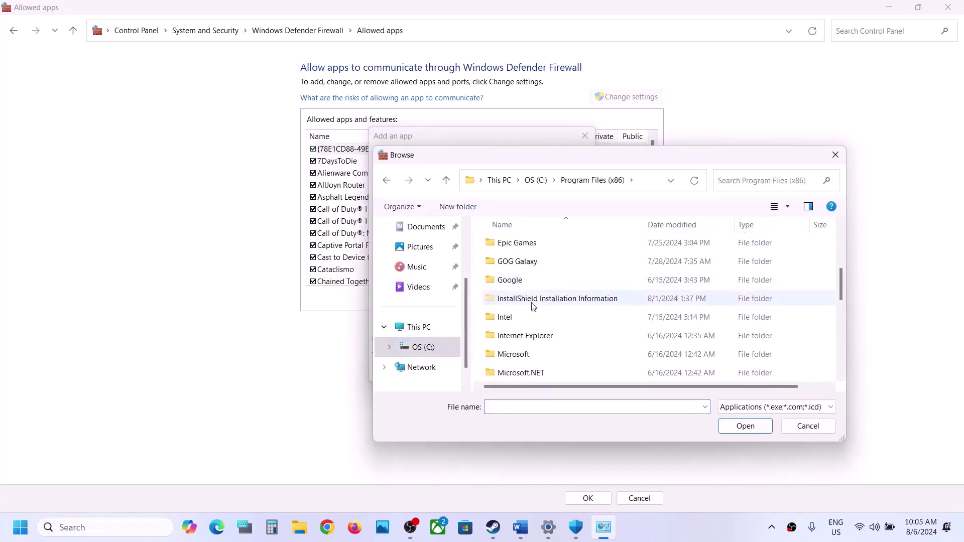
scroll(518, 336, "down", 3)
double_click(511, 366)
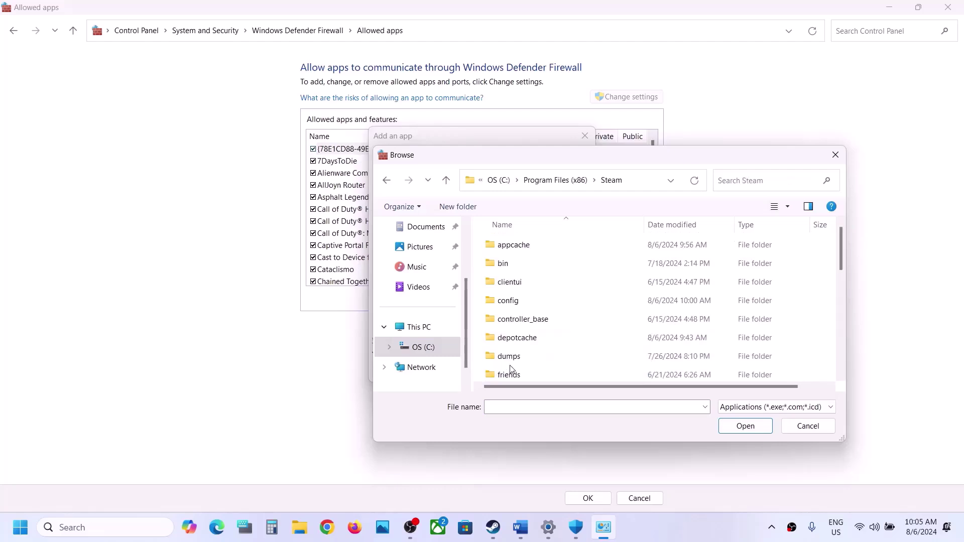
scroll(511, 369, "down", 2)
scroll(510, 369, "down", 2)
double_click(518, 333)
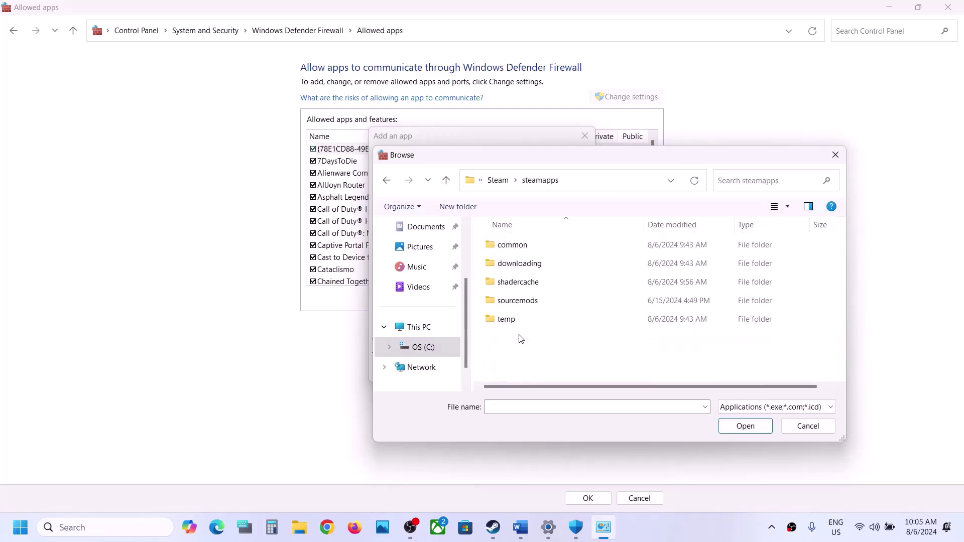
double_click(517, 250)
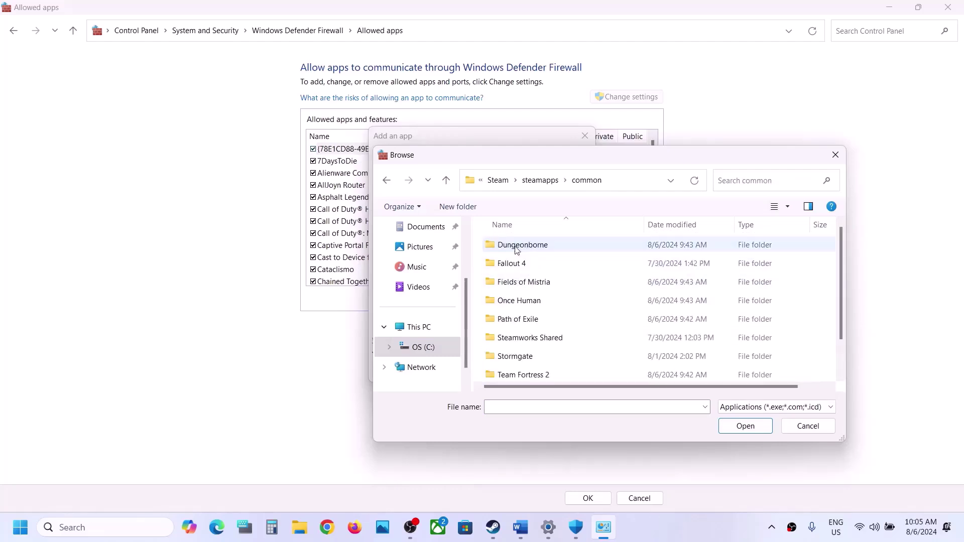
Add the FieldsOfMistria application from the Fields of Mistria folder to the firewall's allowed apps and save the list.
left_click(531, 285)
double_click(532, 285)
left_click(520, 303)
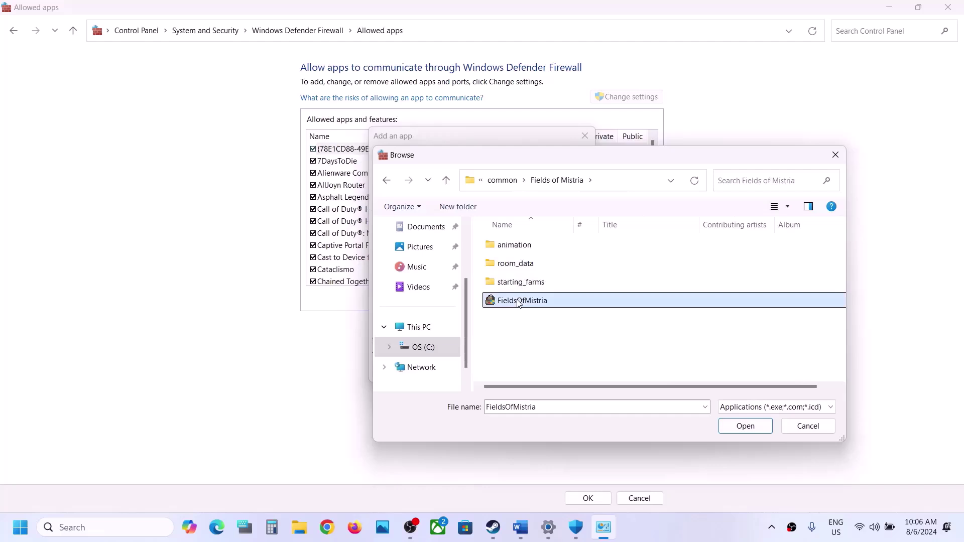
left_click(770, 422)
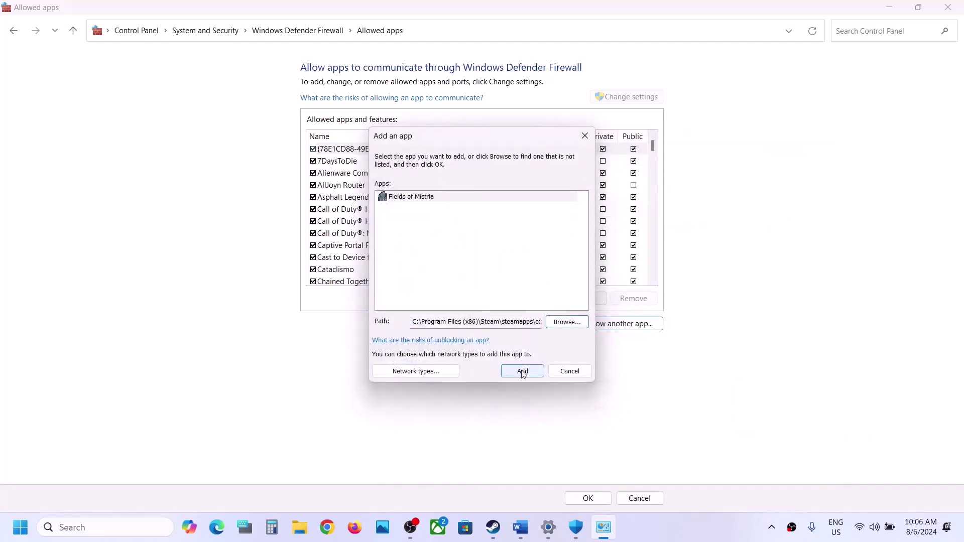
left_click(523, 372)
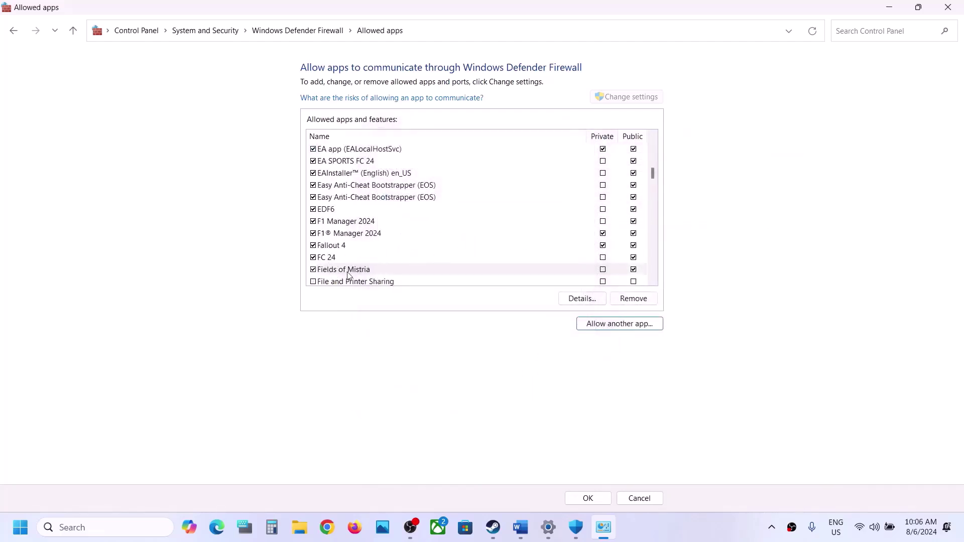
left_click(589, 497)
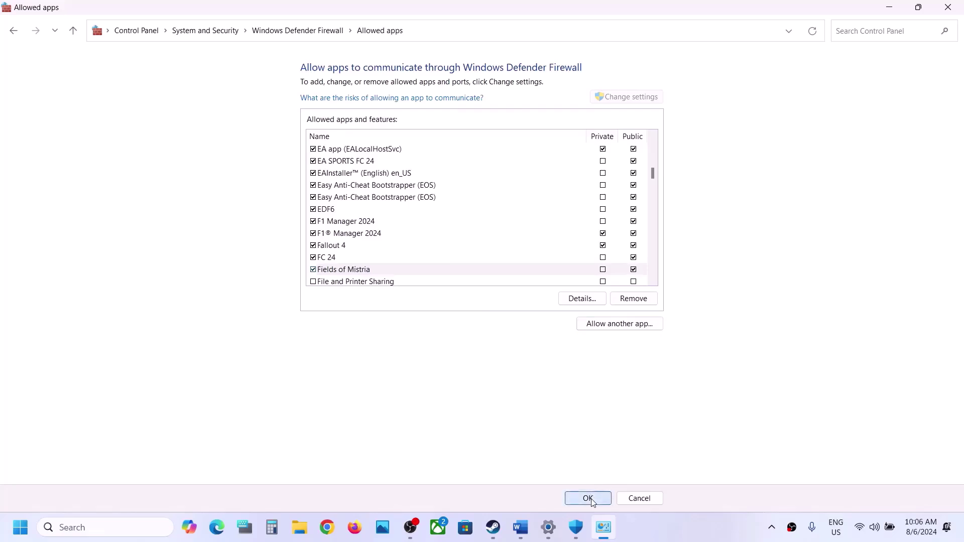
Close the firewall, Windows Security and Settings windows and read Step 4 about verifying the game files in the Word document.
left_click(948, 7)
left_click(949, 7)
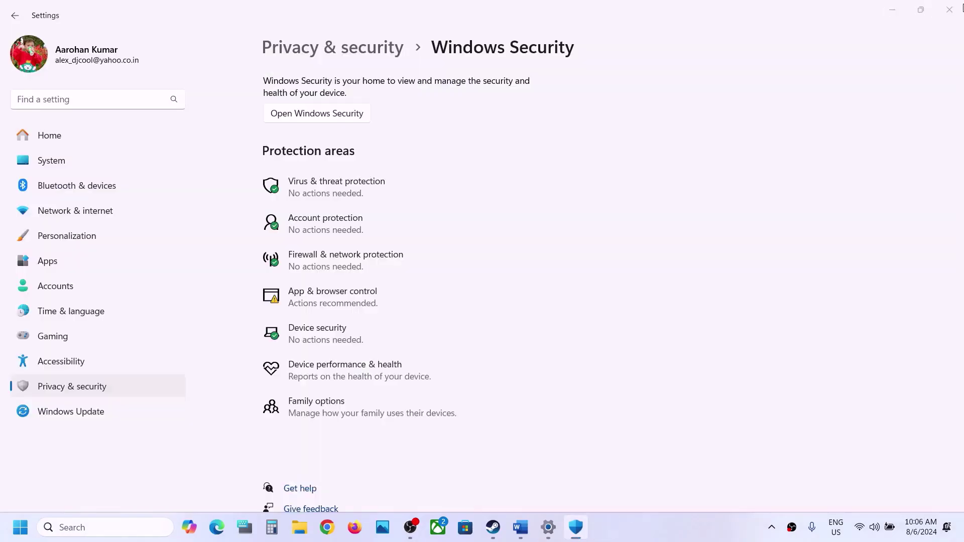
left_click(950, 7)
scroll(461, 346, "down", 5)
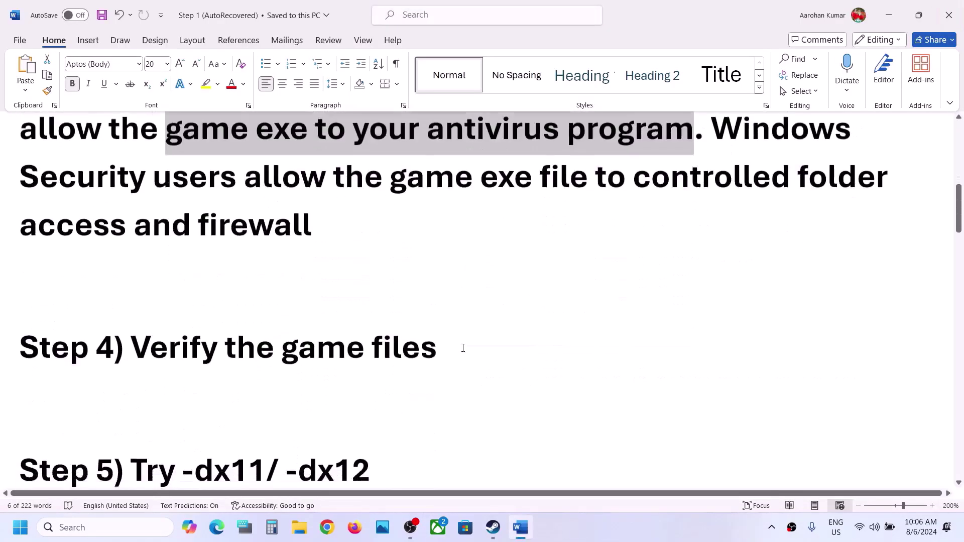
left_click_drag(132, 330, 30, 402)
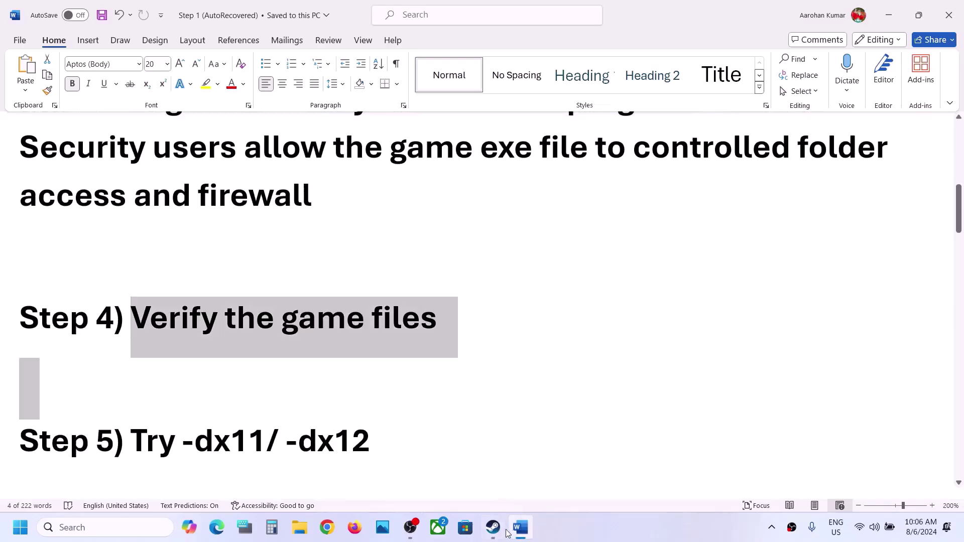
Switch to Steam and verify the integrity of the Fields of Mistria game files from the game's properties.
left_click(493, 527)
right_click(92, 309)
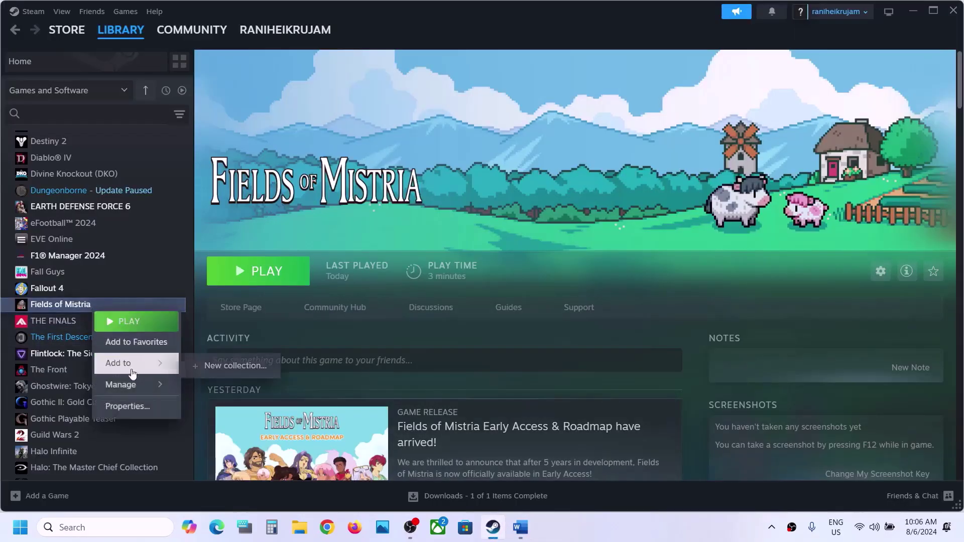
left_click(140, 411)
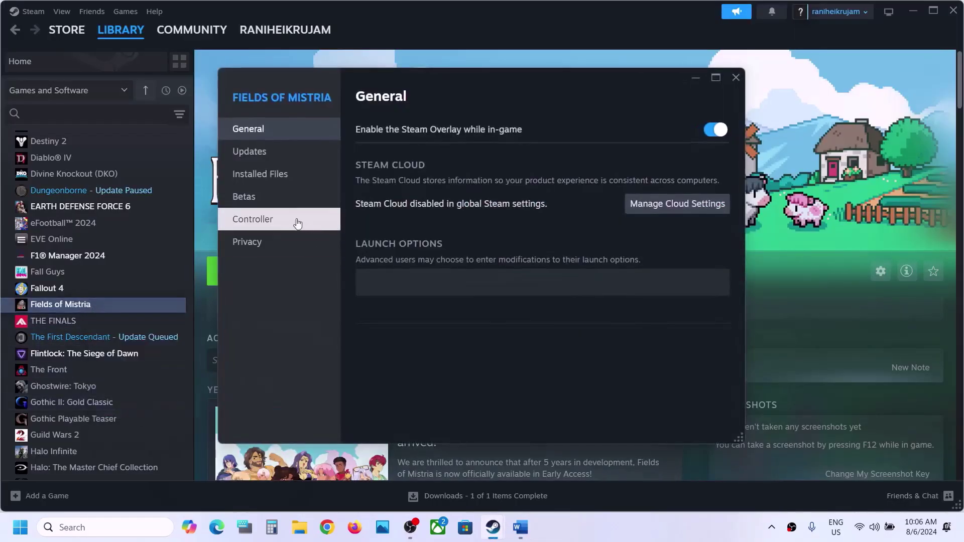
left_click(263, 176)
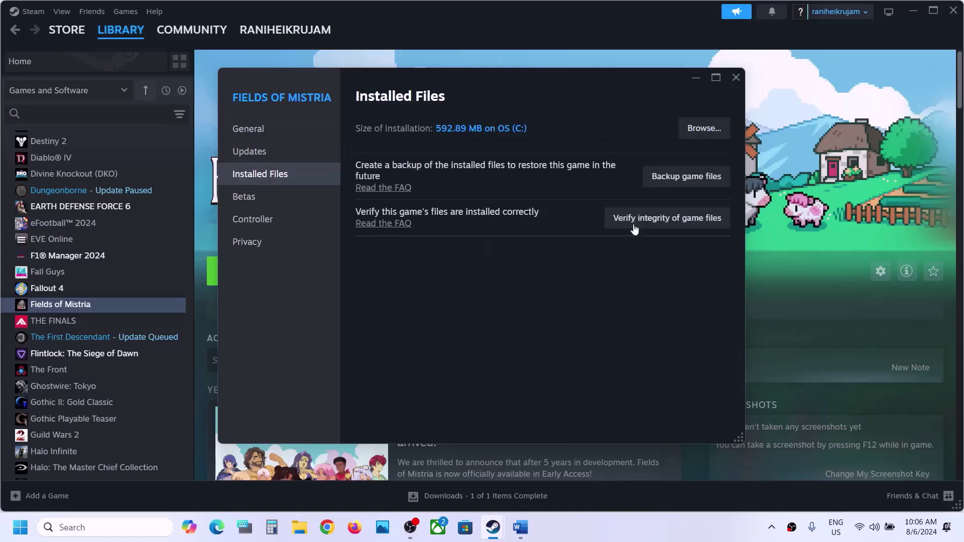
left_click(684, 227)
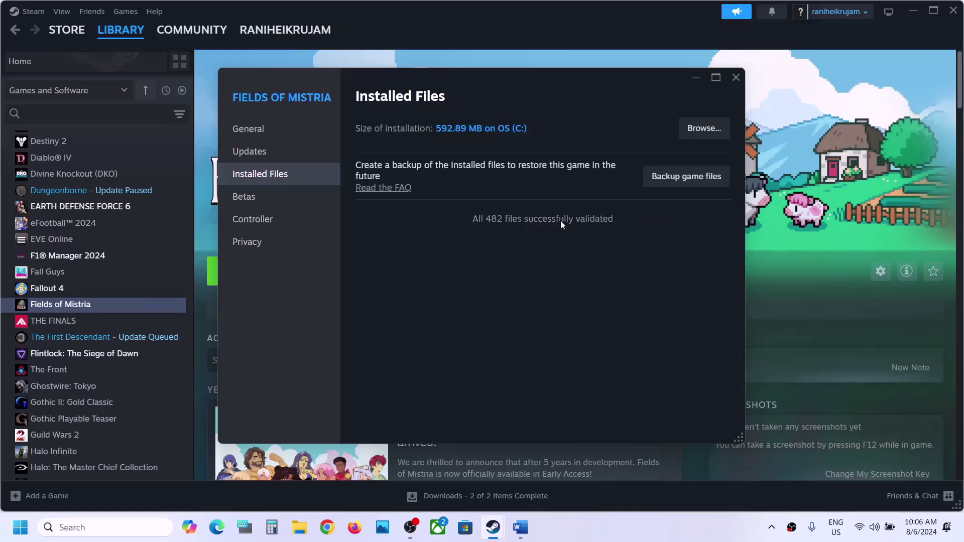
left_click(736, 77)
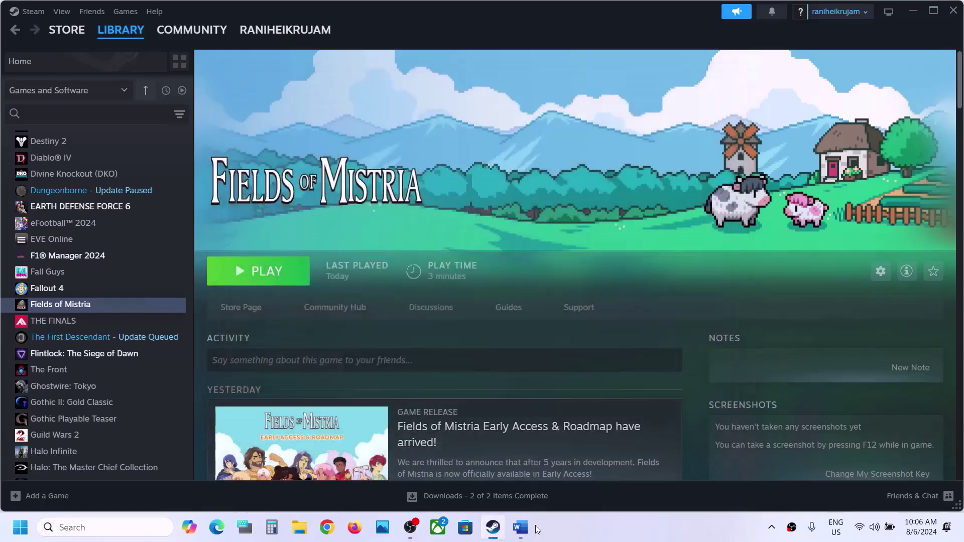
Read Step 5 in the Word document and set the Fields of Mistria launch options in Steam to -dx11.
left_click(521, 527)
scroll(353, 338, "down", 3)
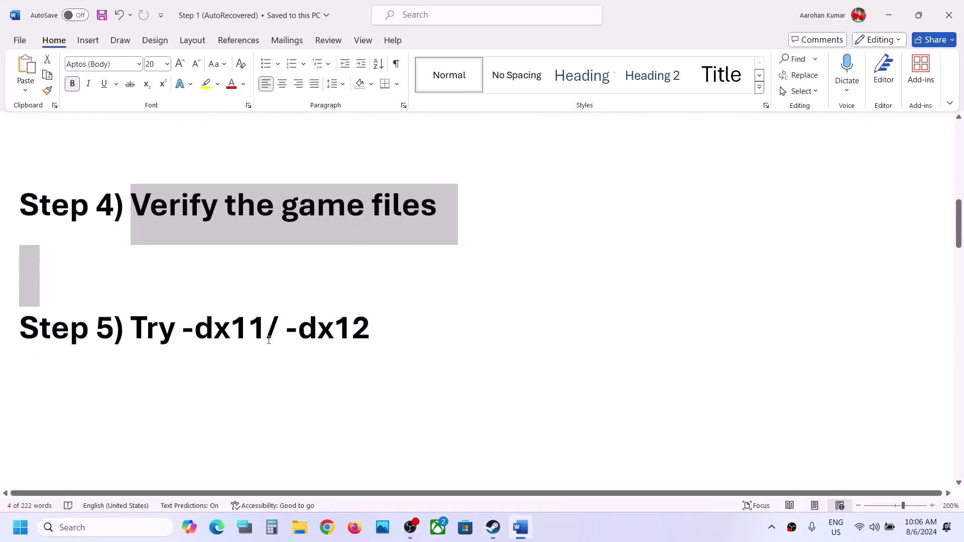
left_click(493, 528)
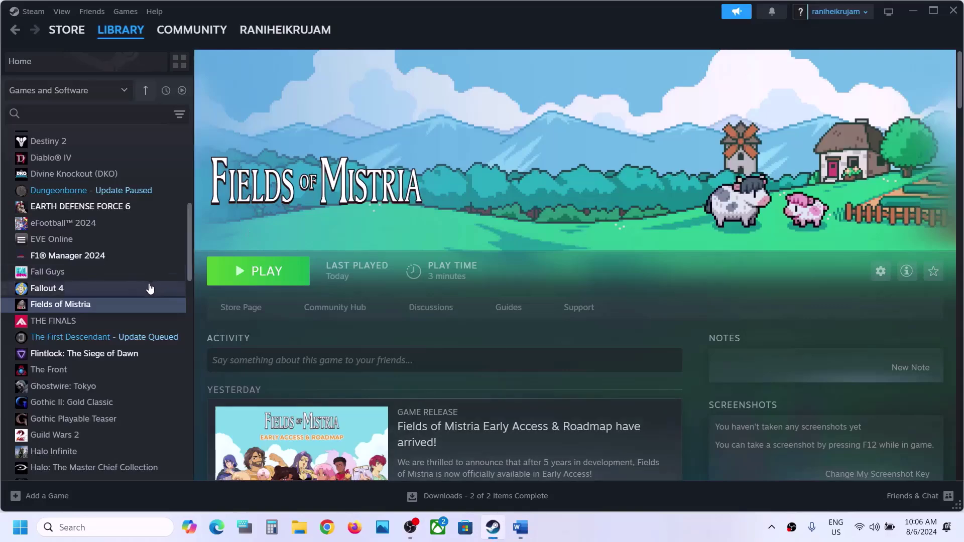
right_click(119, 310)
left_click(144, 400)
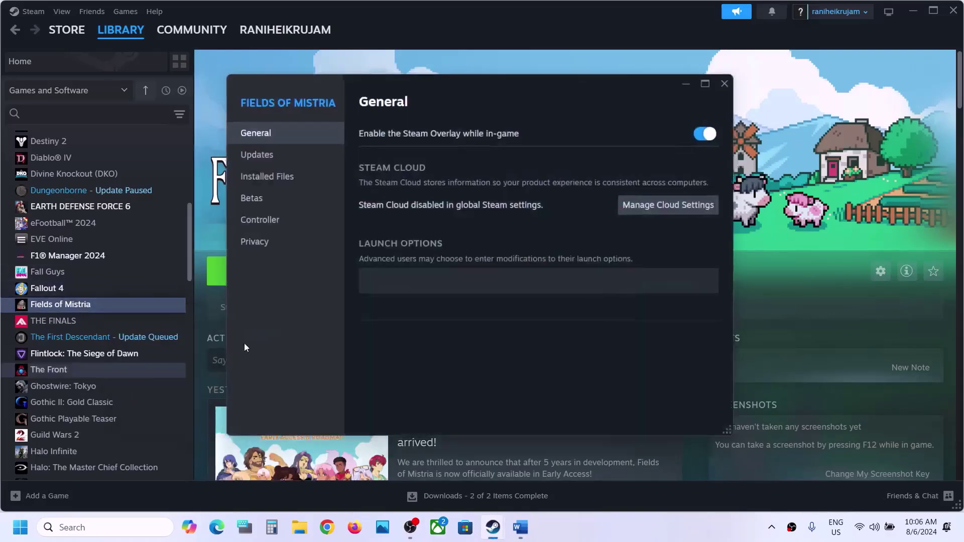
left_click(406, 284)
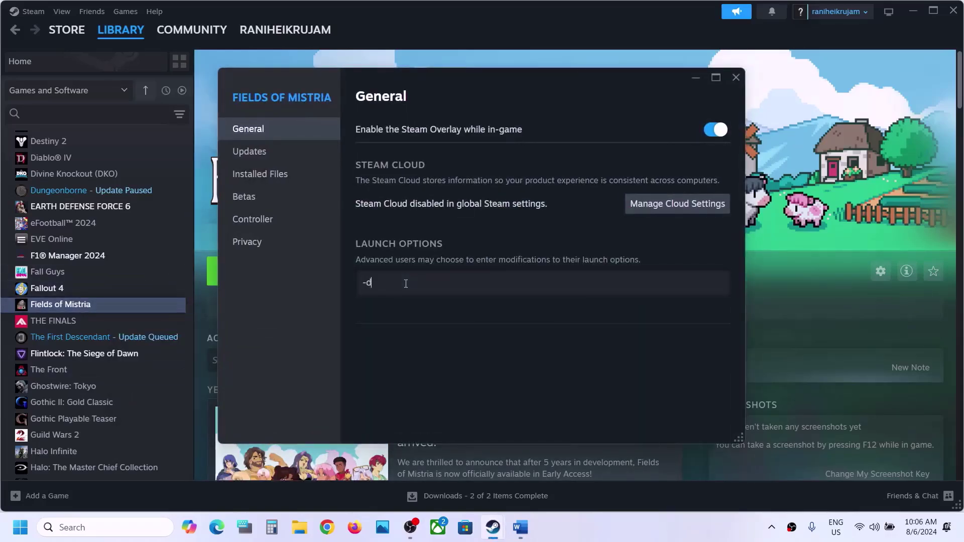
left_click(445, 315)
left_click(736, 78)
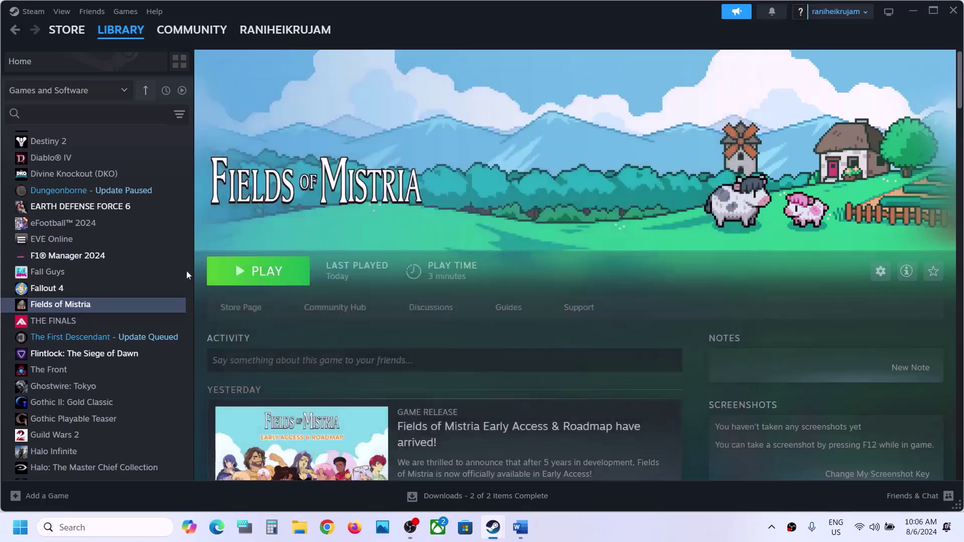
Replace the Fields of Mistria launch option with -dx12 and close the game's properties.
right_click(105, 310)
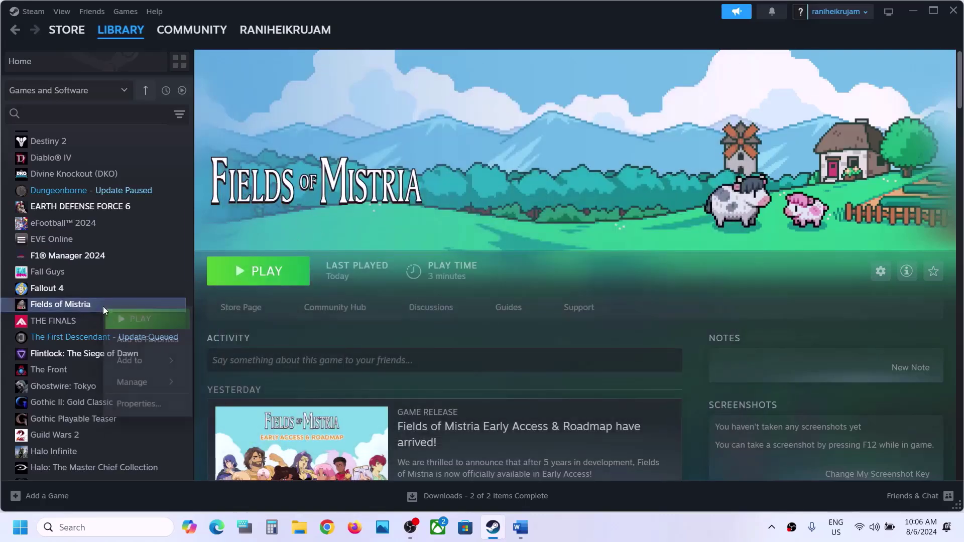
left_click(160, 405)
left_click_drag(408, 283, 279, 282)
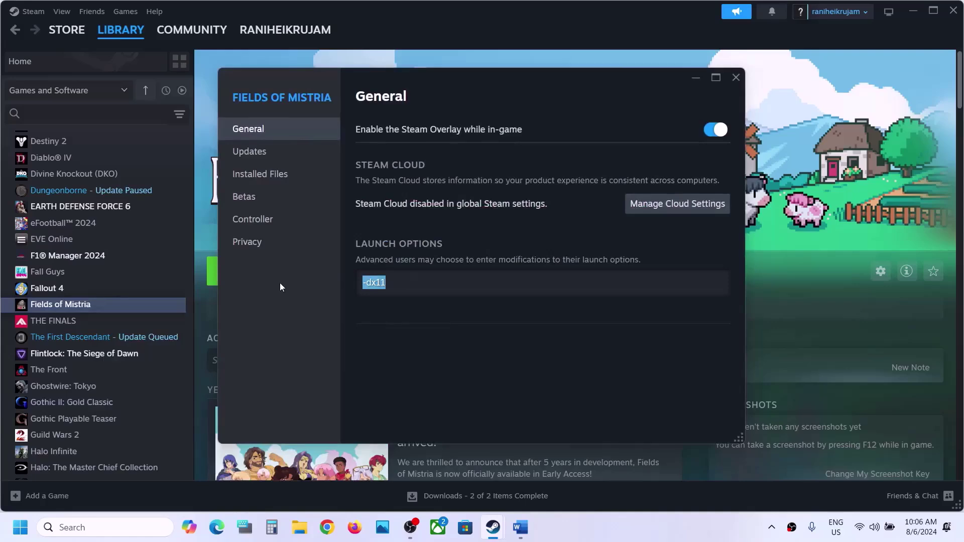
type("-dx12")
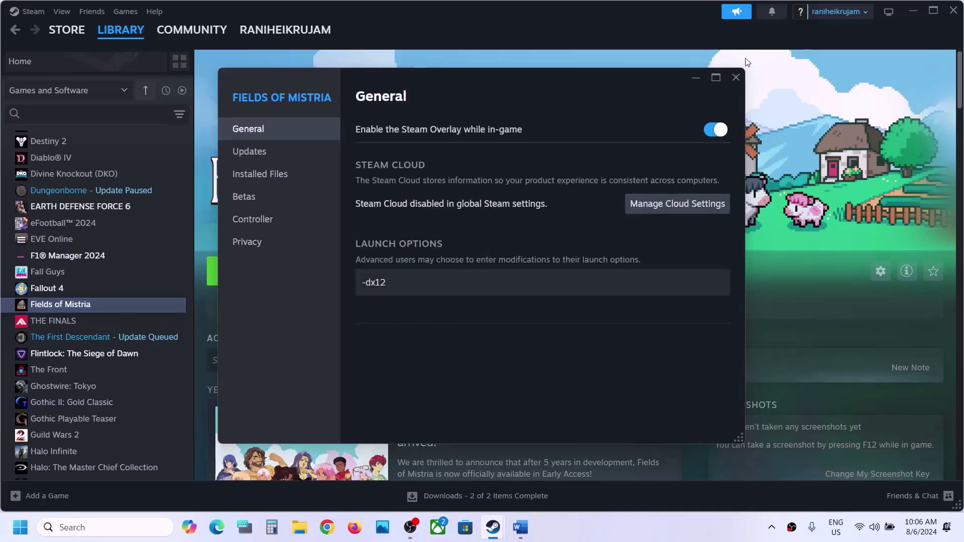
left_click(736, 77)
Clear the launch options of Fields of Mistria and close the game's properties.
right_click(75, 305)
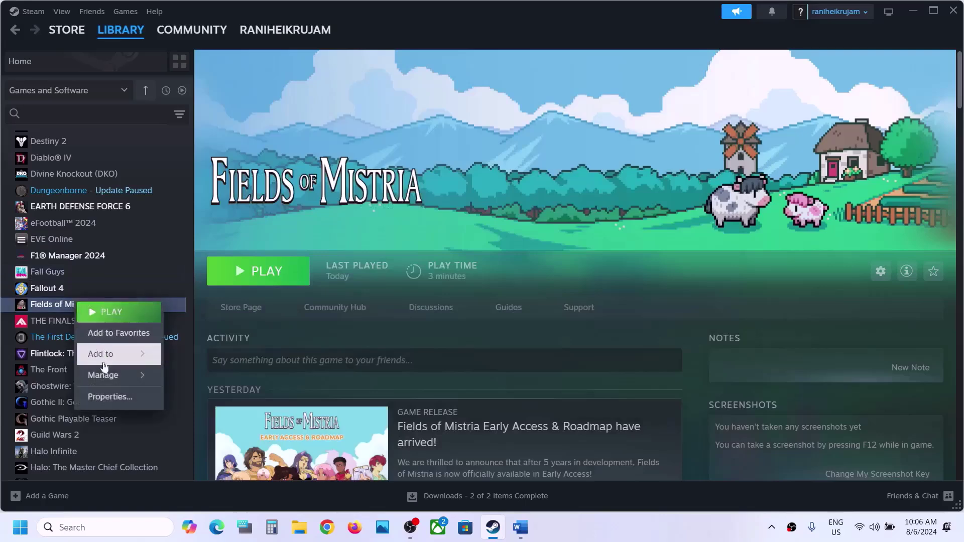
left_click(96, 397)
left_click_drag(401, 280, 316, 290)
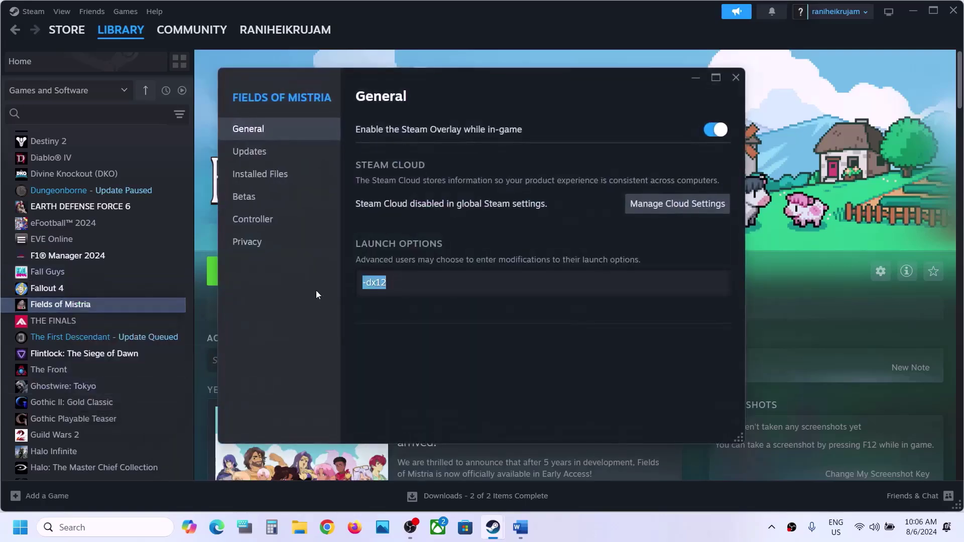
key("BackSpace")
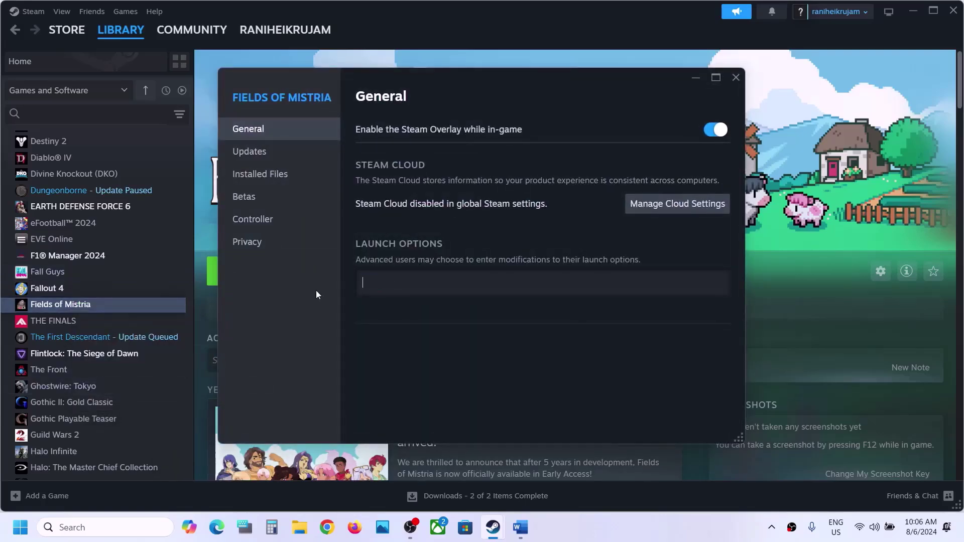
left_click(736, 77)
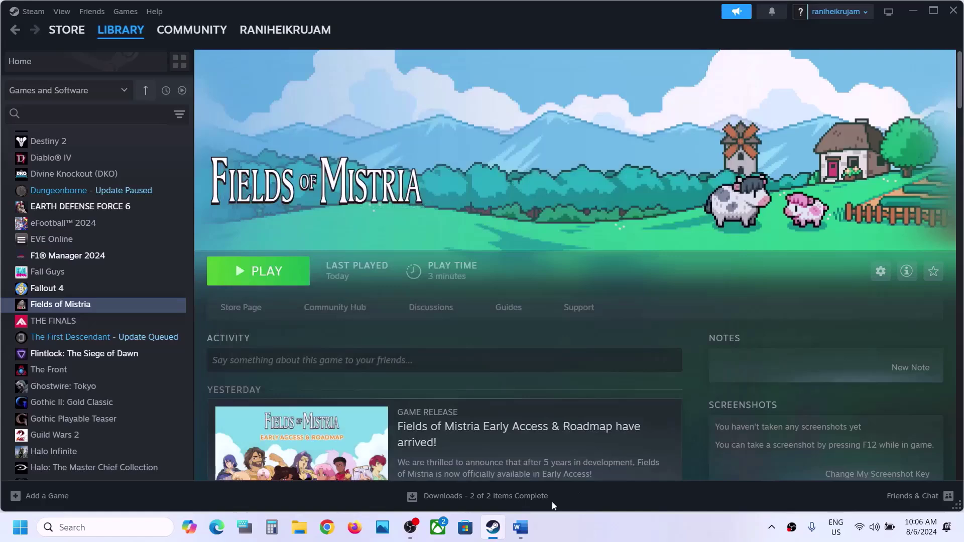
Read Step 6 in the Word document about a clean graphics driver installation and its NVIDIA and AMD download links.
left_click(521, 529)
scroll(420, 328, "down", 3)
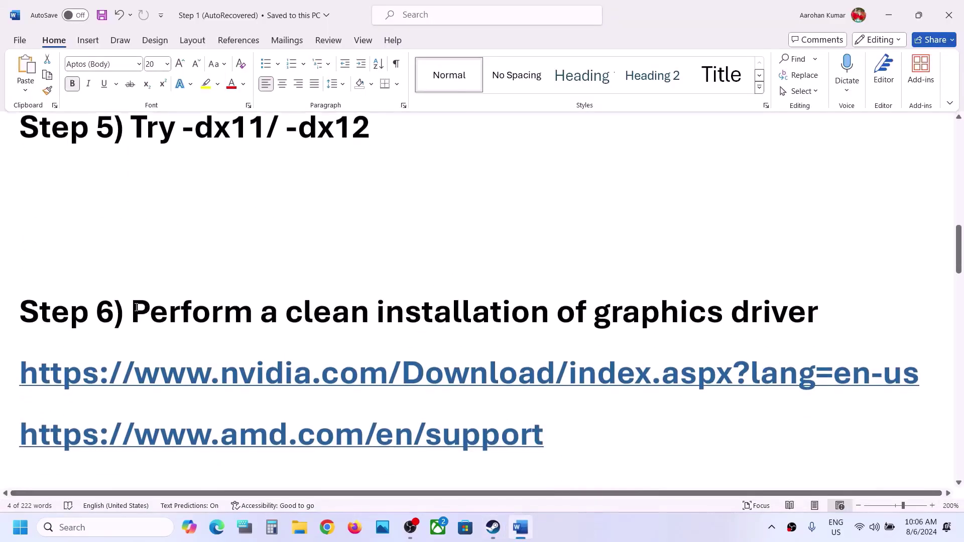
left_click_drag(135, 308, 846, 297)
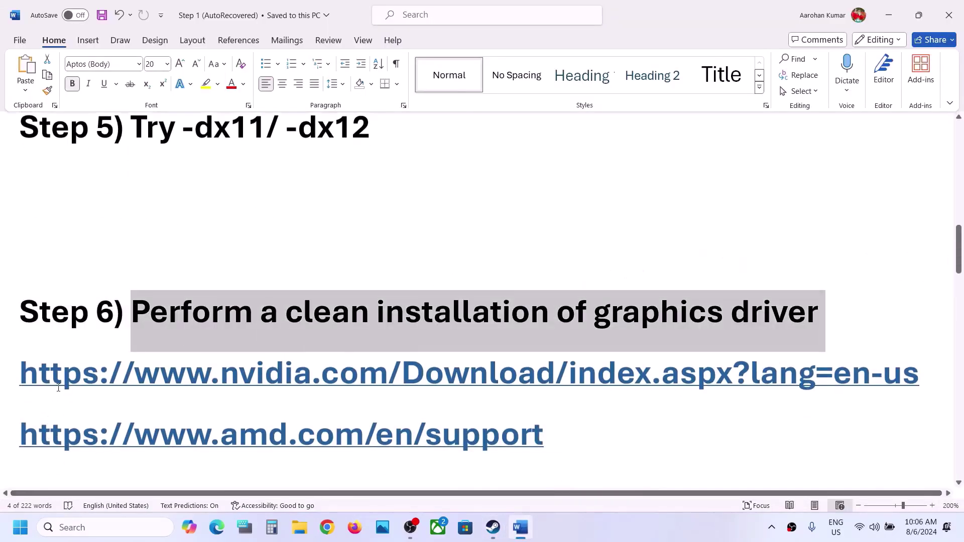
left_click_drag(59, 382, 455, 399)
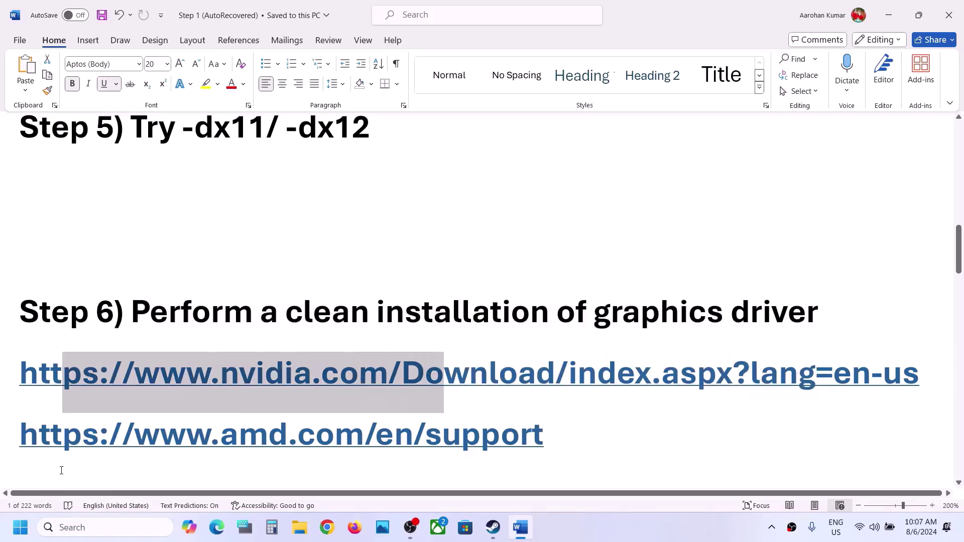
left_click_drag(61, 445, 413, 443)
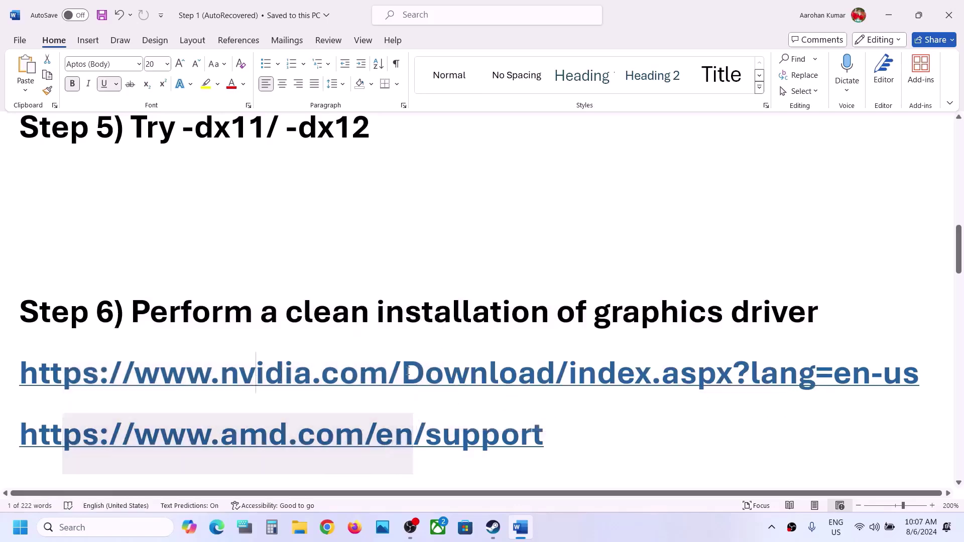
left_click_drag(256, 382, 517, 396)
In Chrome, search NVIDIA Driver Downloads for the GeForce RTX 30 Series (Notebooks), GeForce RTX 3050 Laptop GPU driver for Windows 11.
left_click(676, 525)
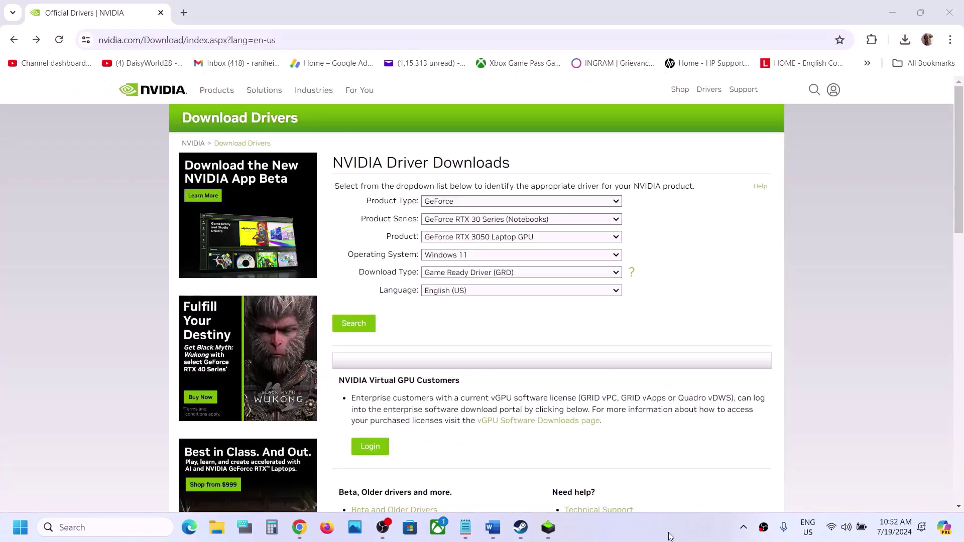
left_click(504, 202)
left_click(468, 214)
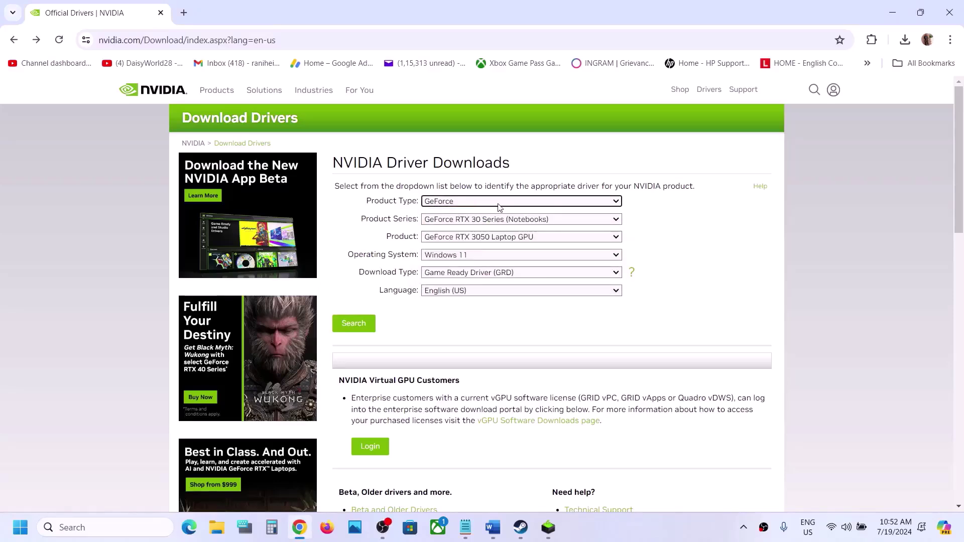
left_click(471, 221)
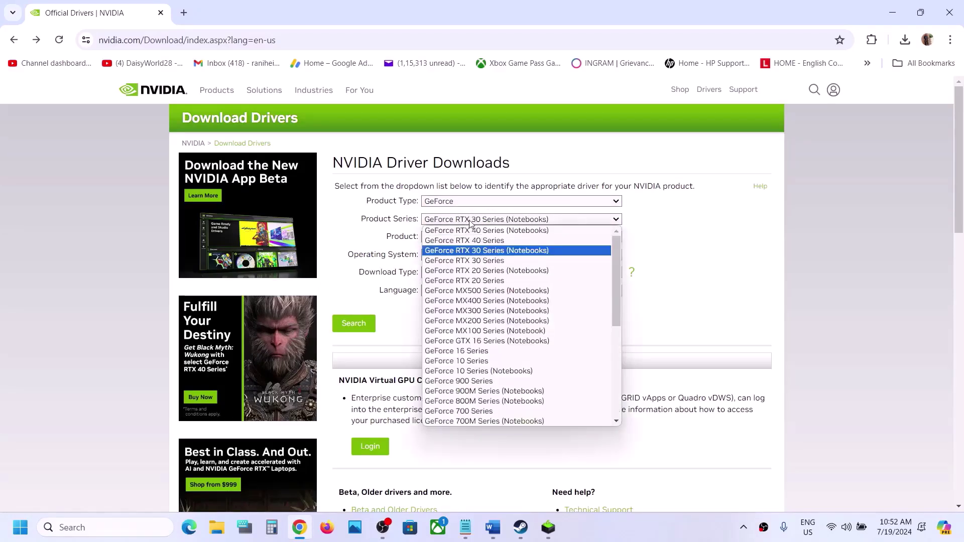
left_click(501, 252)
left_click(489, 237)
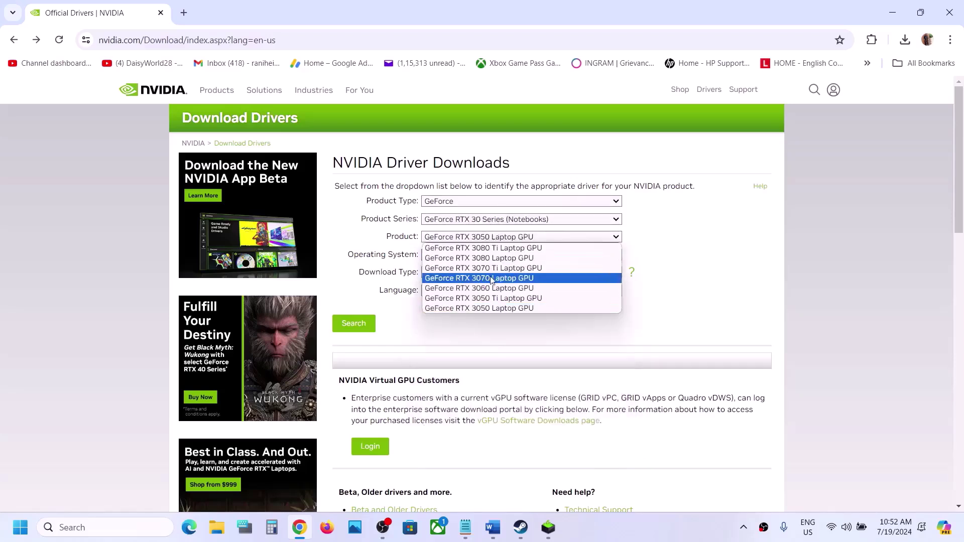
left_click(517, 308)
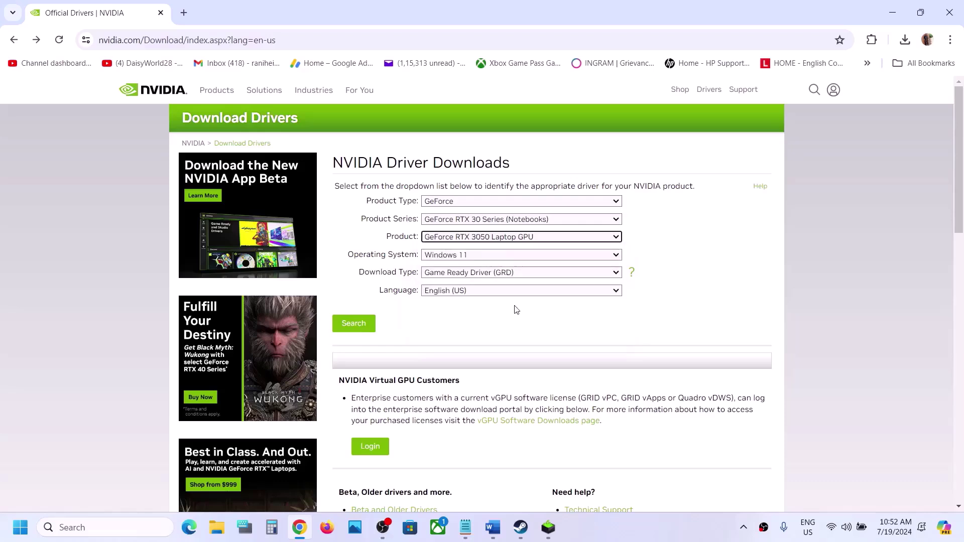
left_click(470, 256)
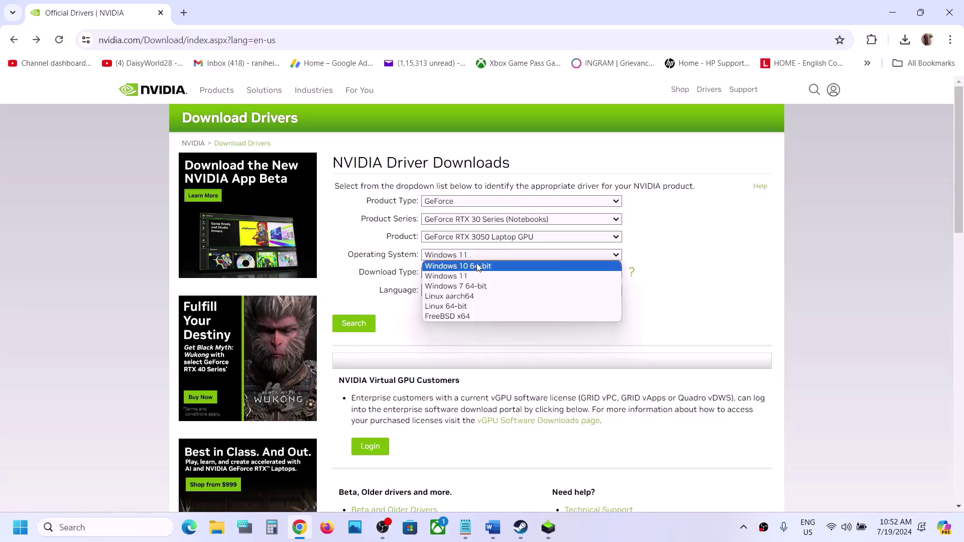
left_click(473, 276)
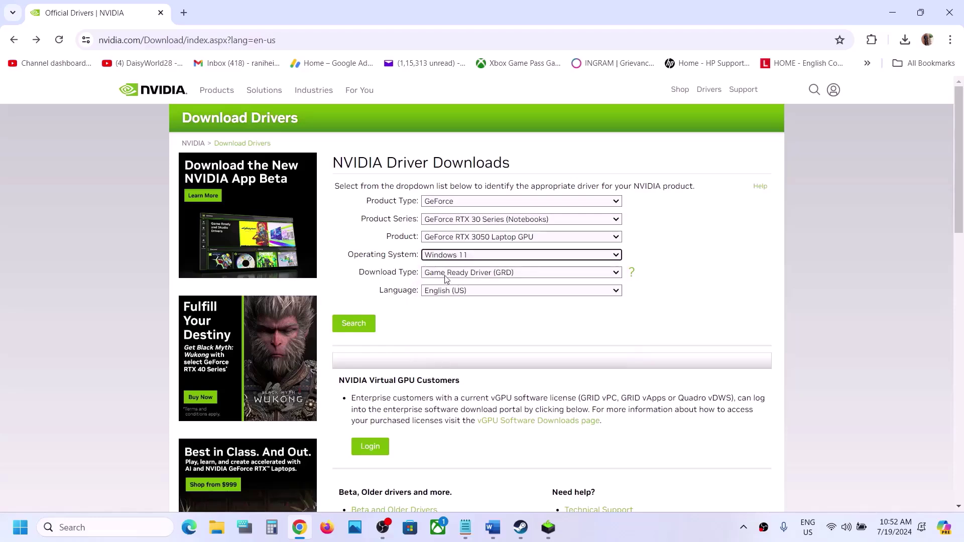
left_click(353, 324)
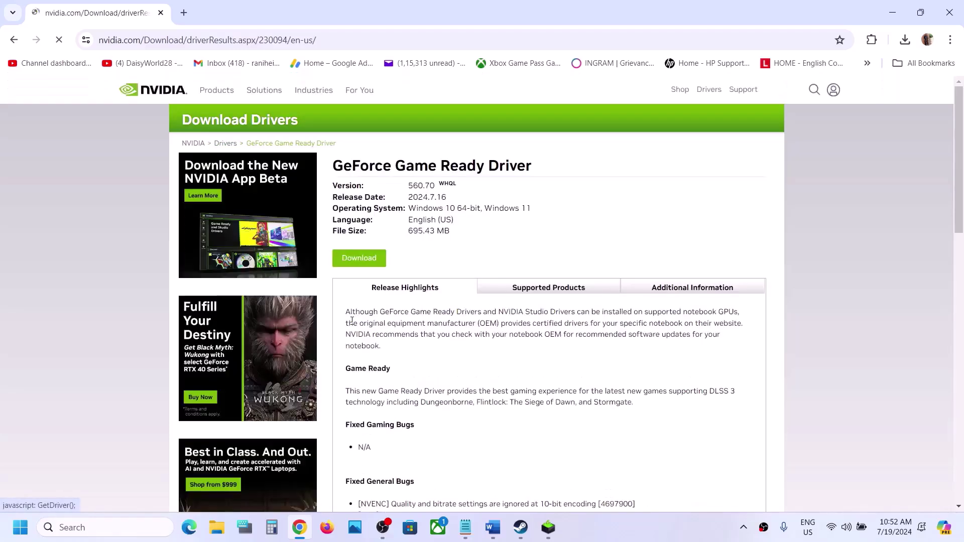
Download the GeForce Game Ready Driver found by the search and show the browser's recent downloads.
left_click(372, 259)
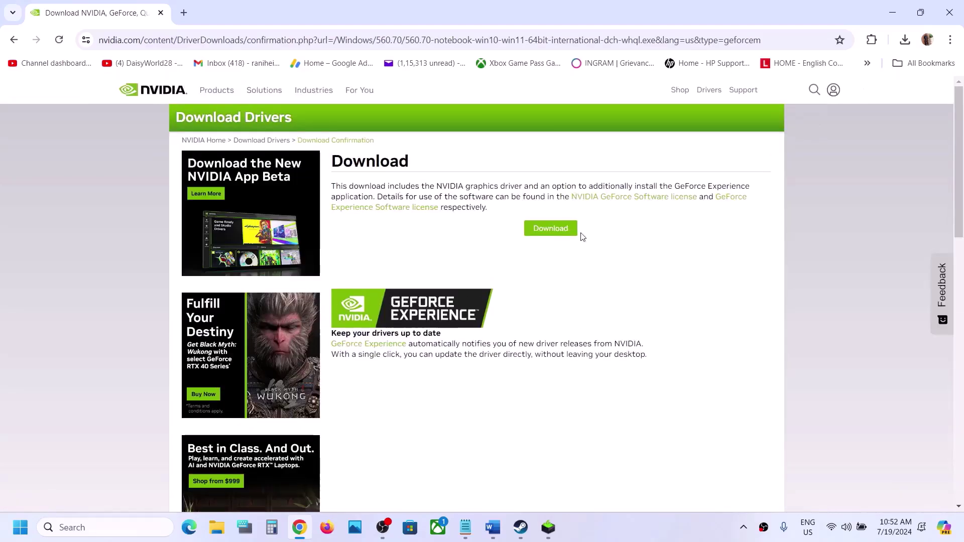
left_click(563, 229)
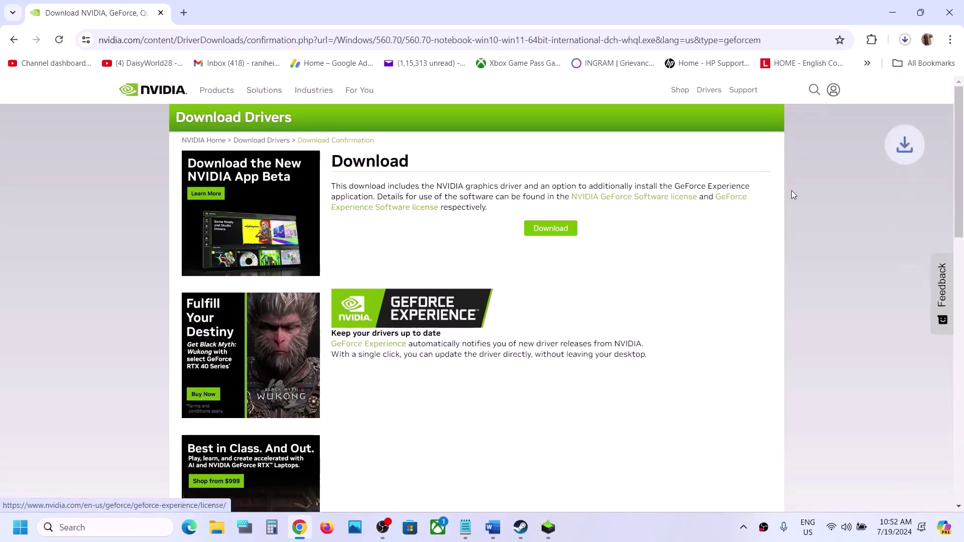
left_click(905, 40)
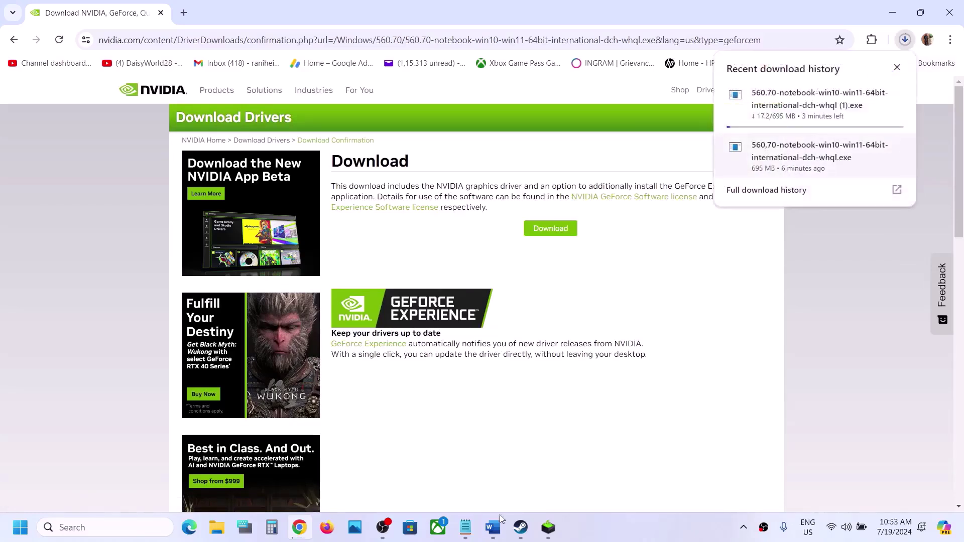
In the NVIDIA Installer, accept the license for the driver with GeForce Experience and choose Custom (Advanced) with a clean installation.
left_click(549, 527)
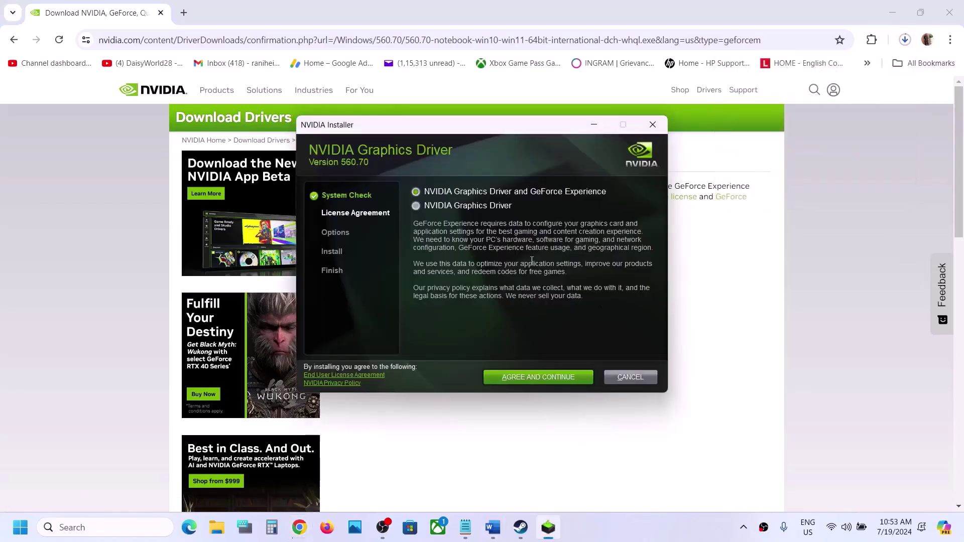
left_click(527, 376)
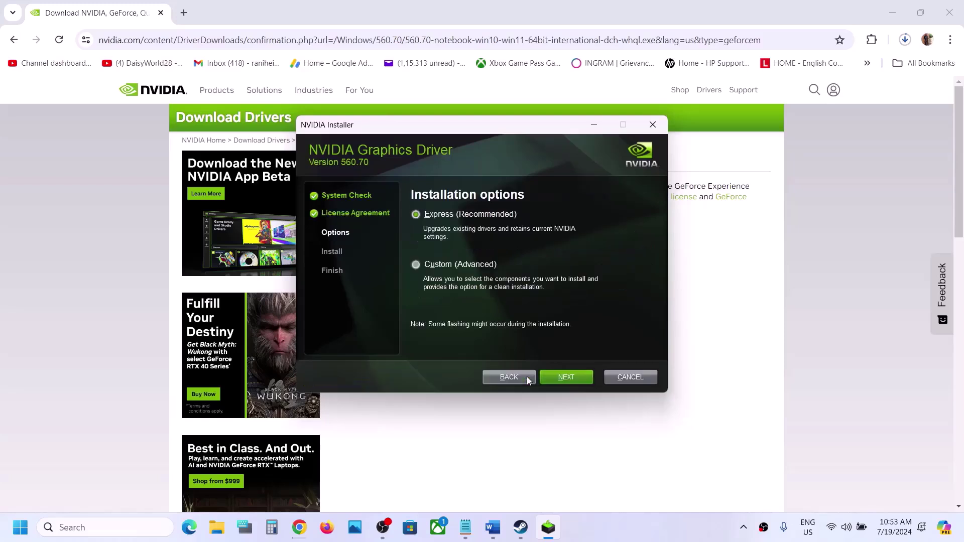
left_click(448, 265)
left_click(557, 377)
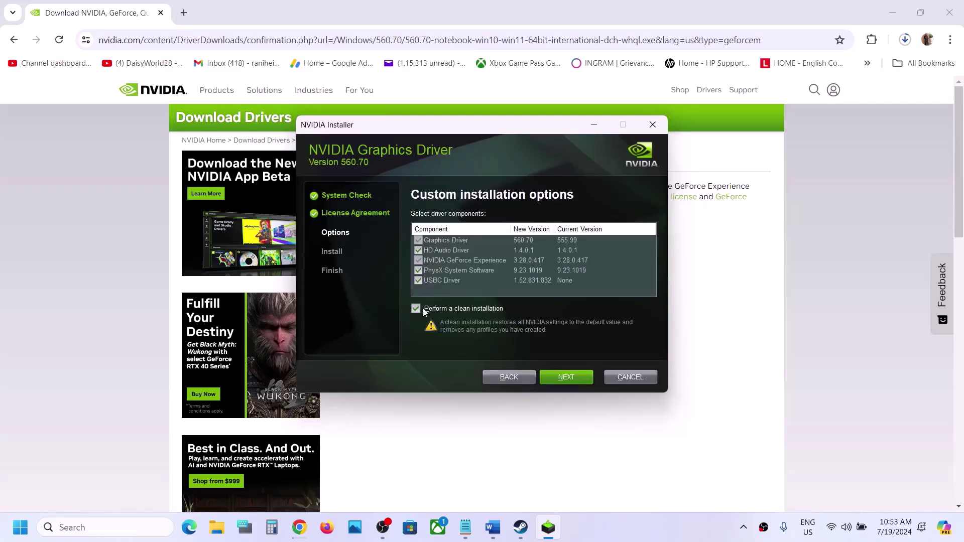
Start the clean NVIDIA driver installation and show the Windows power options for restarting the computer.
left_click(569, 379)
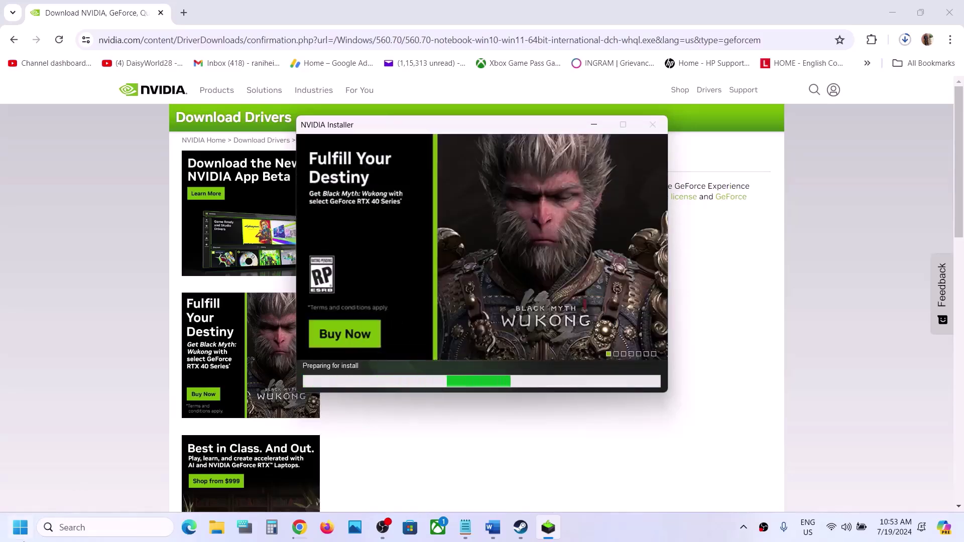
left_click(20, 528)
left_click(365, 485)
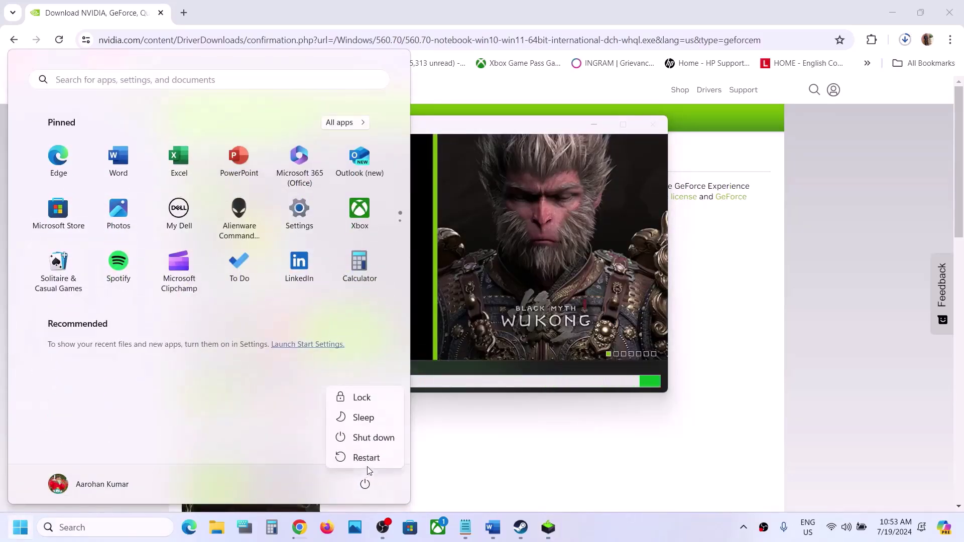
left_click(653, 523)
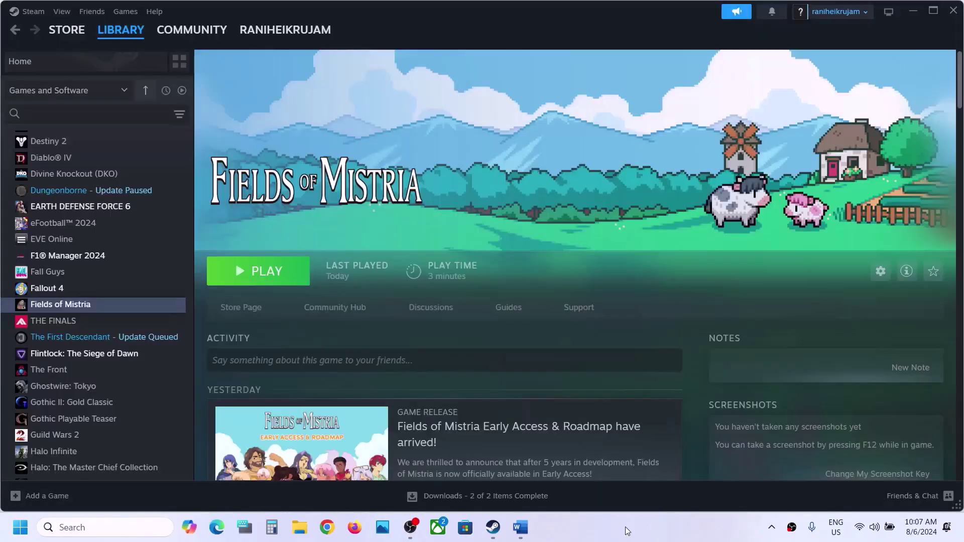
Switch to the Word document, read Step 7, copy the word "graphics" and use it to find and open Windows Graphics settings.
left_click(520, 528)
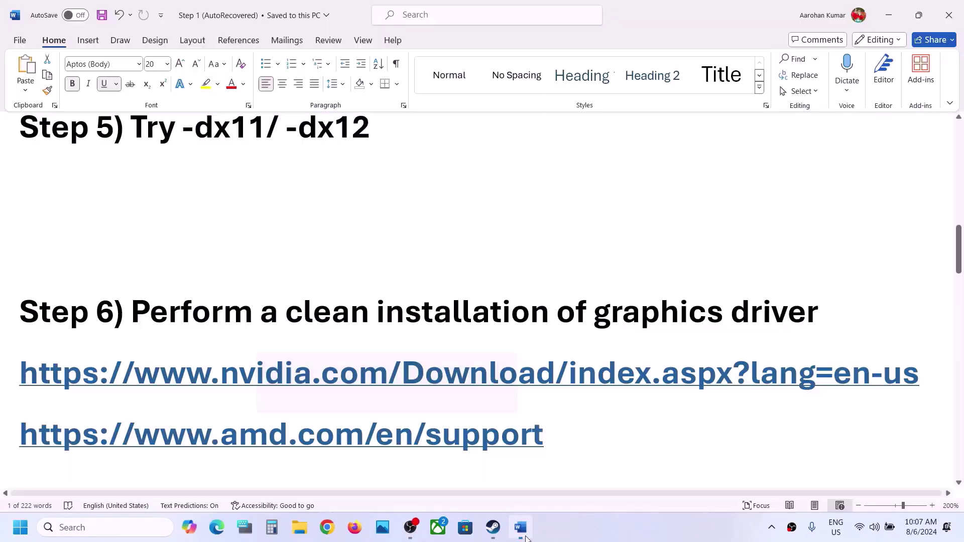
scroll(405, 309, "down", 3)
scroll(684, 371, "up", 2)
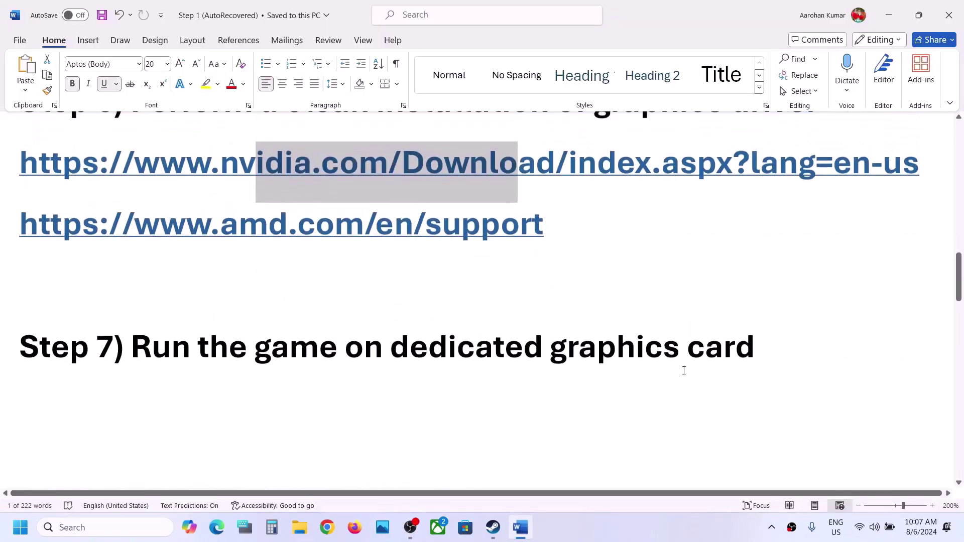
double_click(638, 351)
key("ctrl+c")
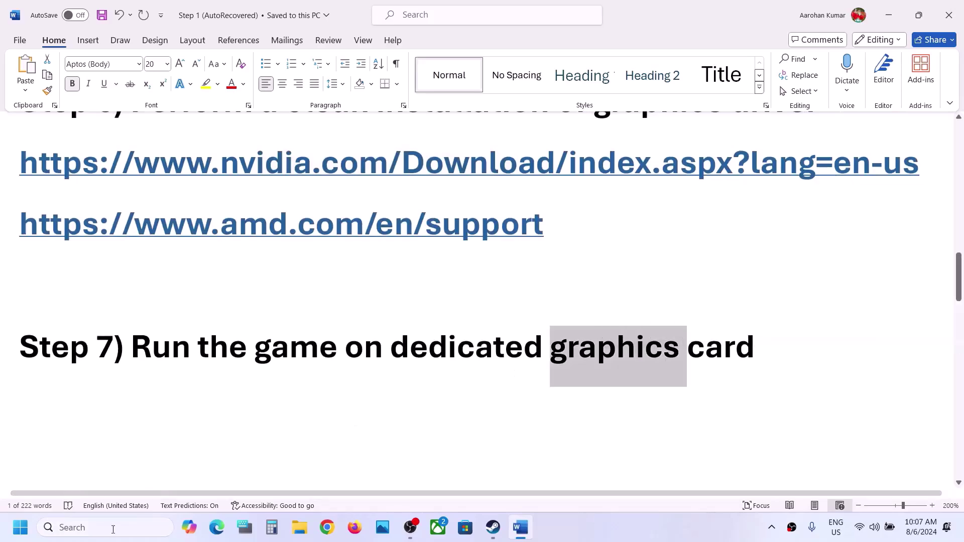
left_click(111, 531)
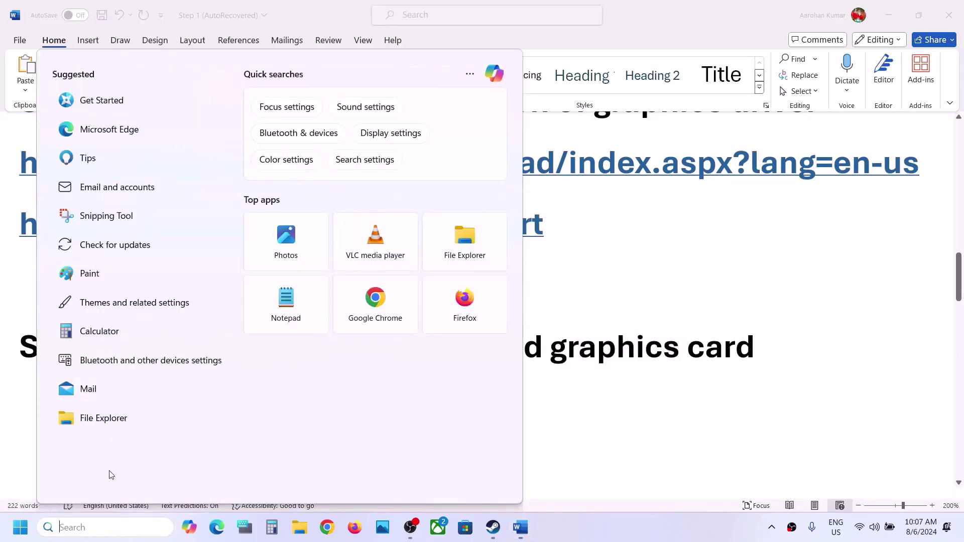
key("ctrl+v")
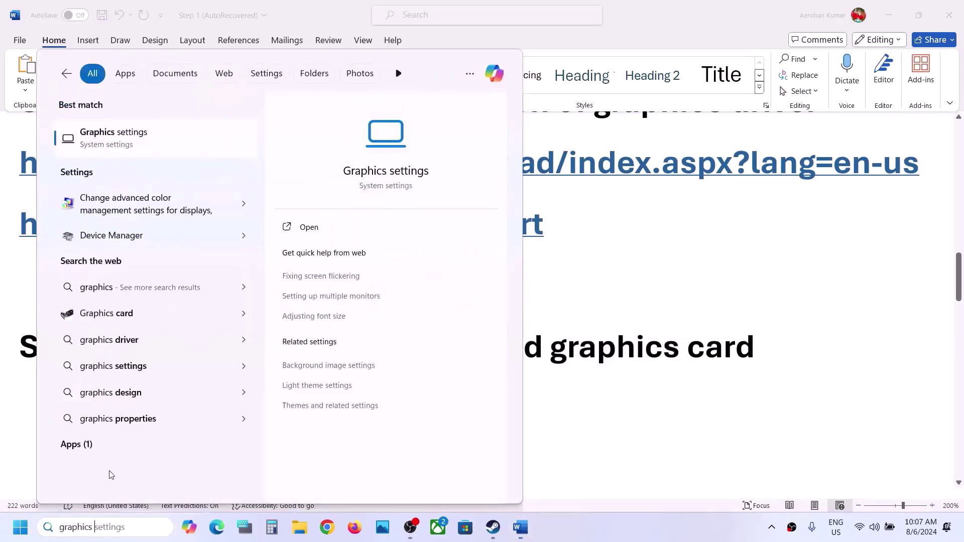
type("settings")
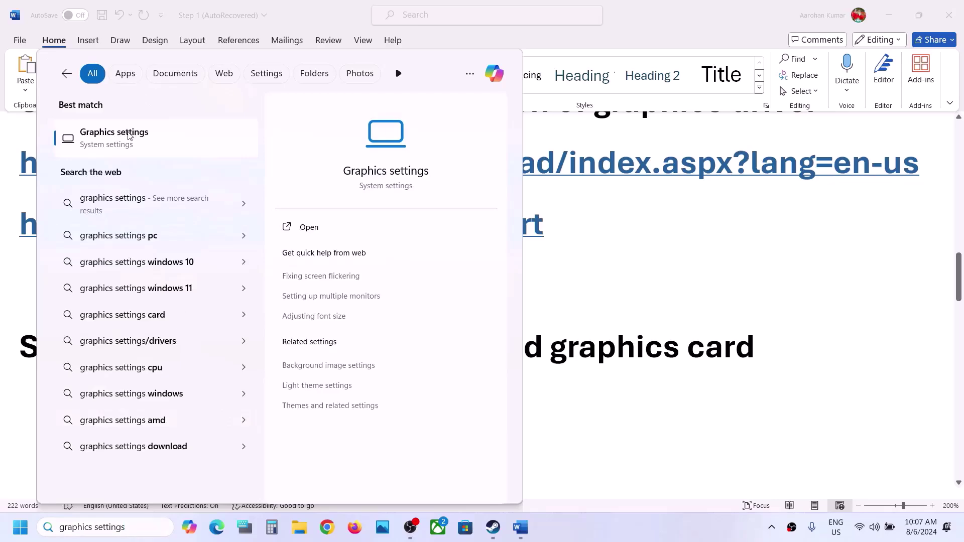
left_click(128, 135)
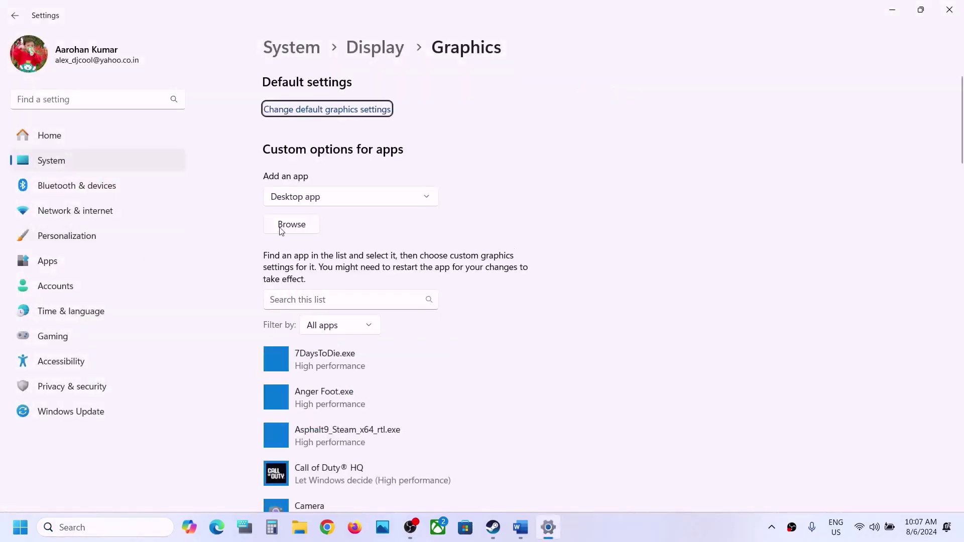
Add FieldsOfMistria from C:\Program Files (x86)\Steam\steamapps\common\Fields of Mistria as a desktop app with custom graphics options.
left_click(282, 230)
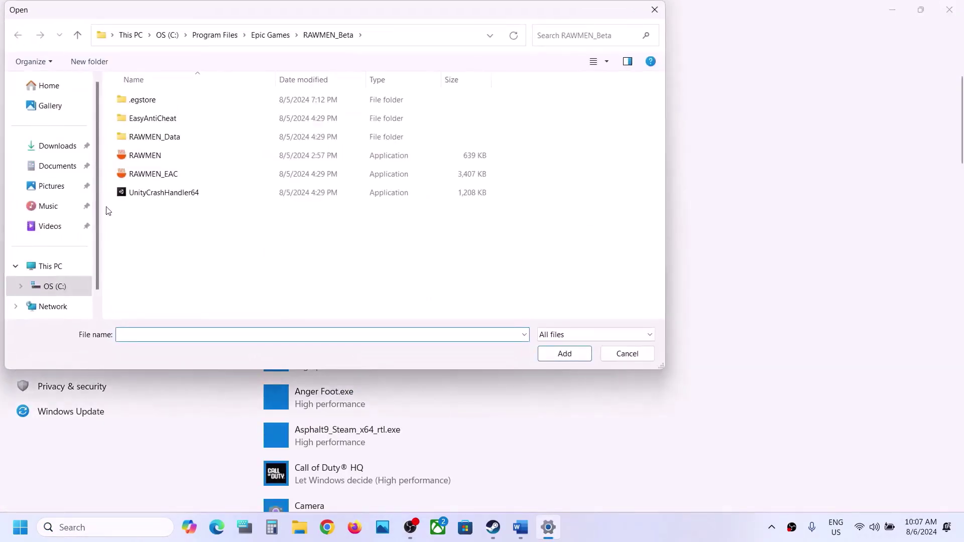
left_click(176, 36)
scroll(190, 271, "down", 2)
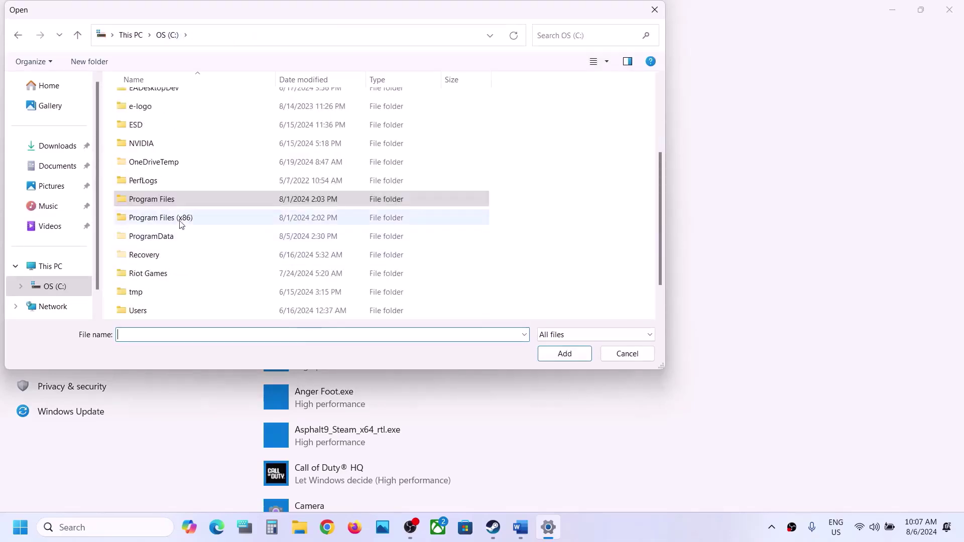
double_click(181, 219)
scroll(179, 217, "down", 3)
double_click(166, 217)
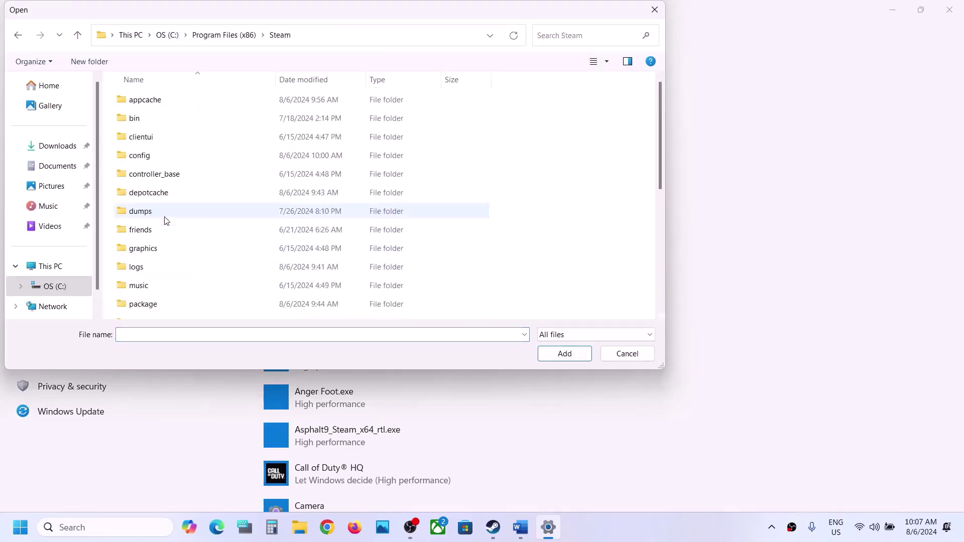
scroll(167, 221, "down", 4)
double_click(158, 129)
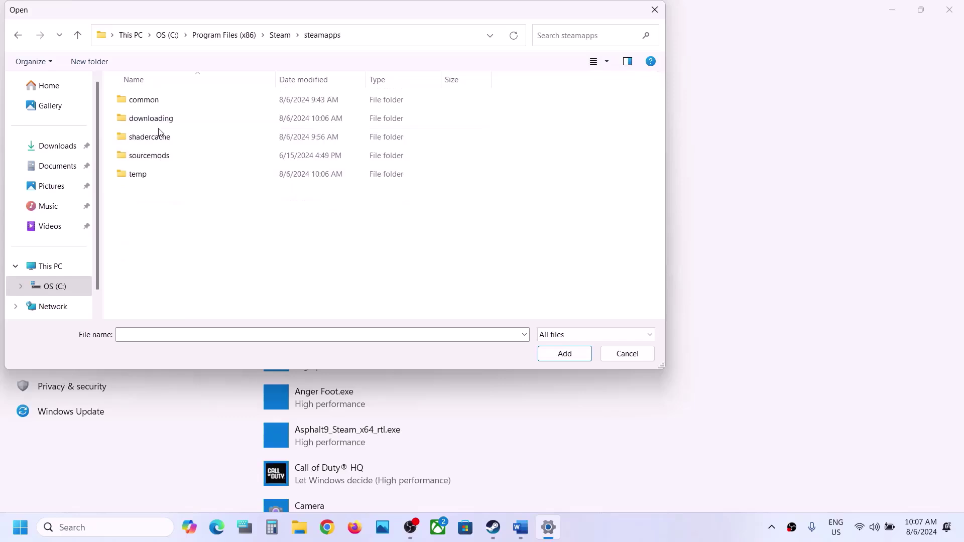
double_click(148, 99)
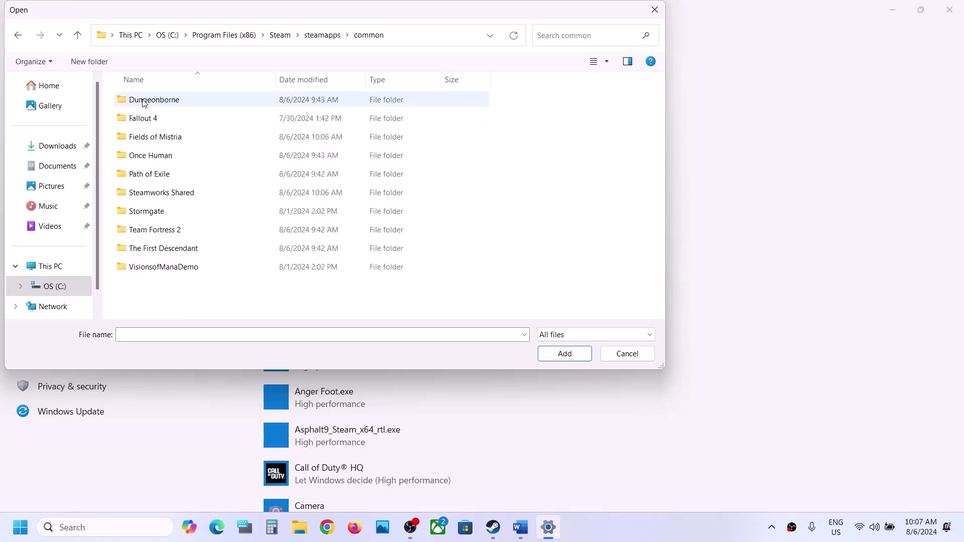
double_click(154, 140)
left_click(172, 160)
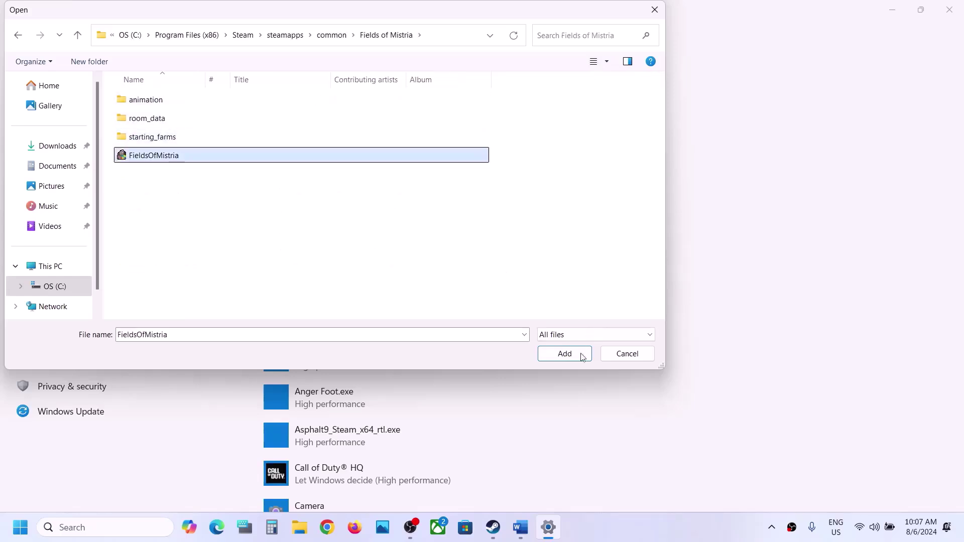
left_click(557, 354)
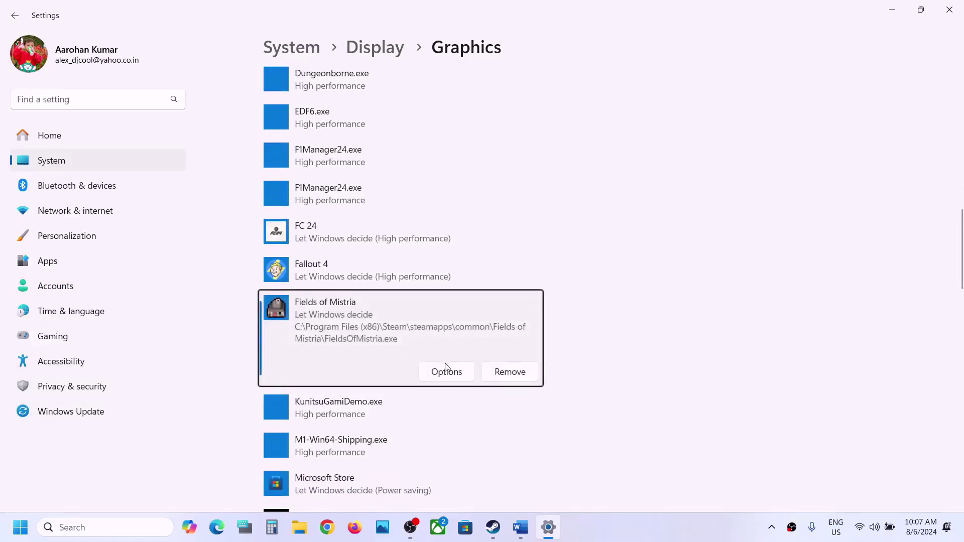
Set the graphics preference of Fields of Mistria to High performance, save it and close Settings.
left_click(446, 369)
left_click(416, 262)
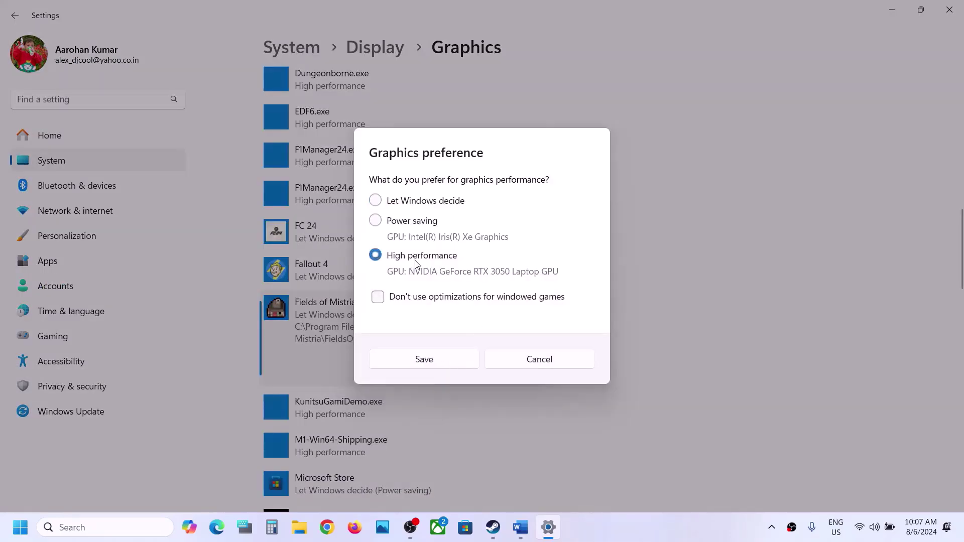
left_click(428, 361)
left_click(949, 9)
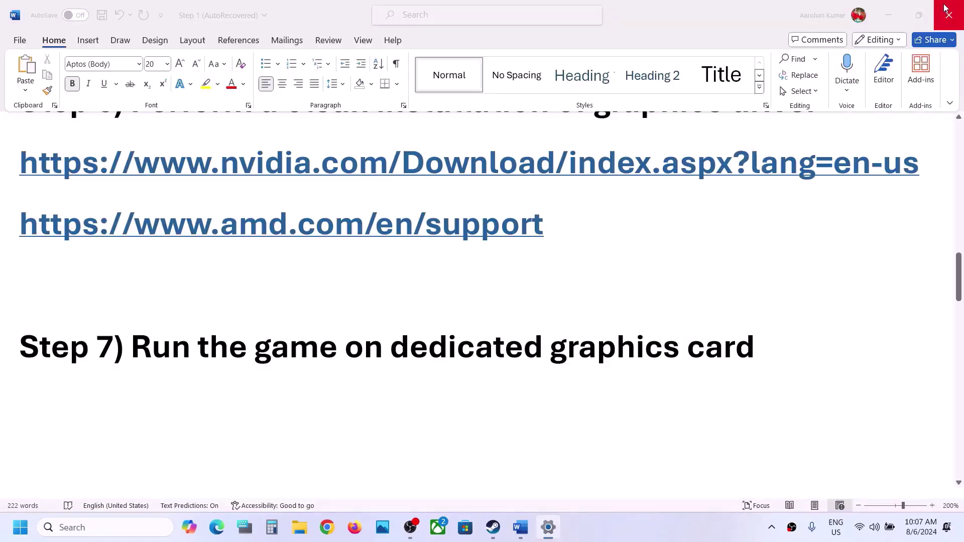
Copy the Visual C++ download link from Step 8 of the Word document and open it in Chrome.
scroll(490, 358, "down", 5)
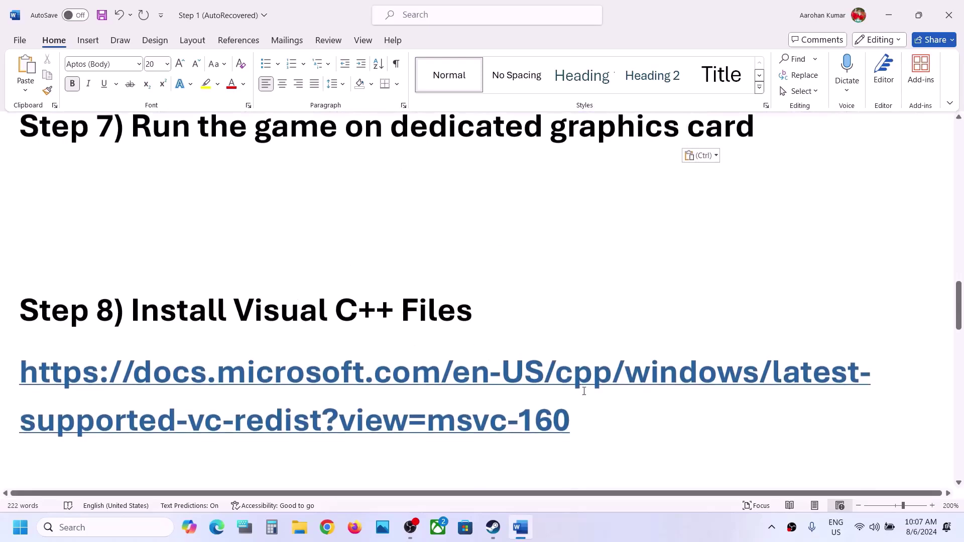
left_click_drag(601, 418, 26, 394)
key("ctrl+c")
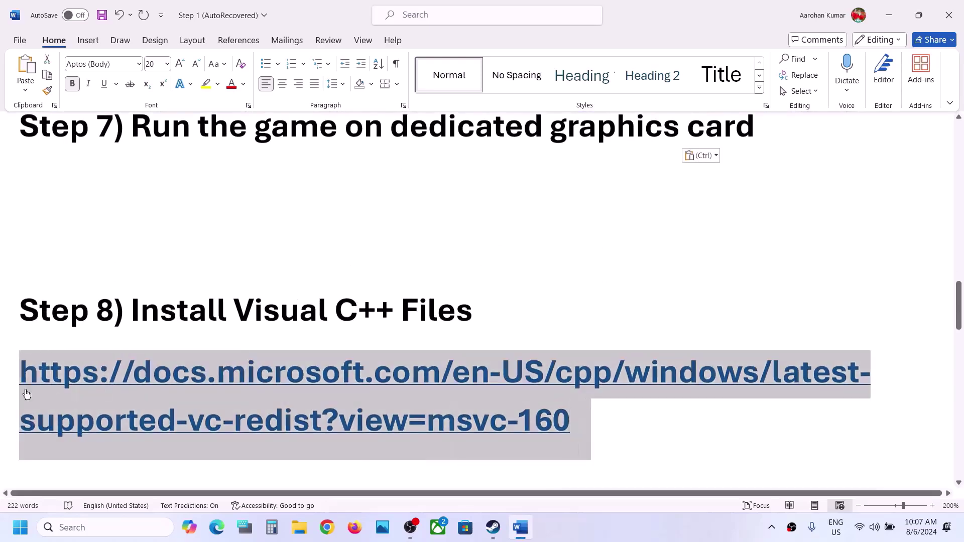
left_click(328, 527)
key("ctrl+v")
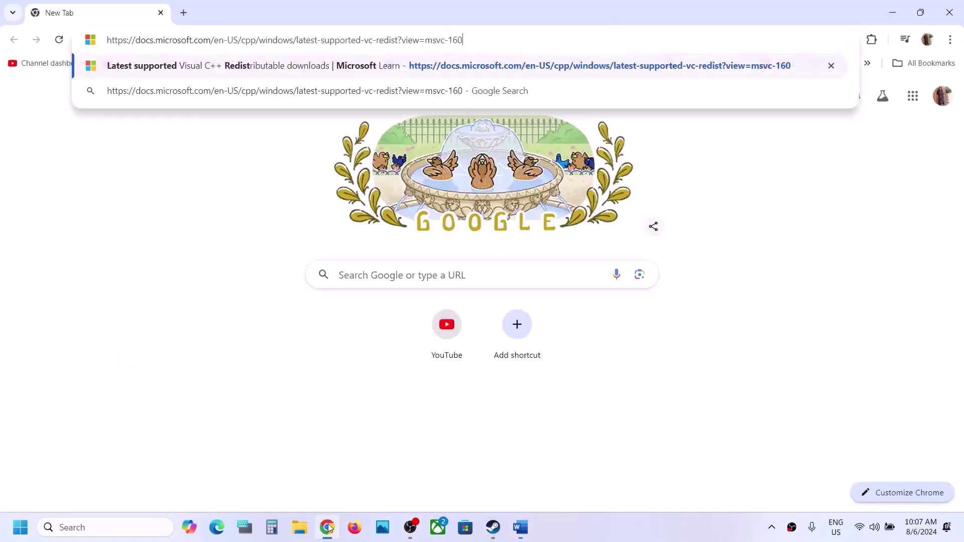
key("Return")
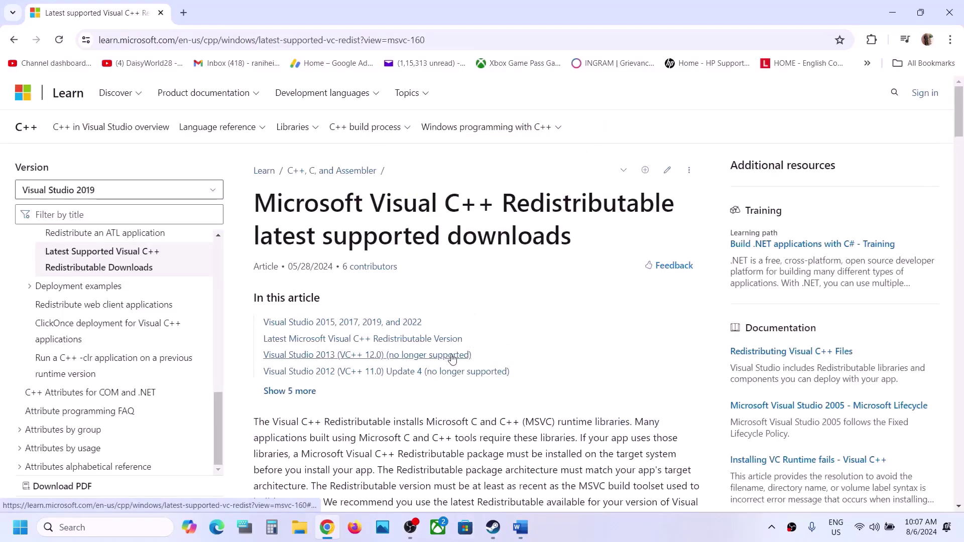
Download the X86 Visual C++ Redistributable from the latest version table and run its repair.
scroll(452, 352, "down", 10)
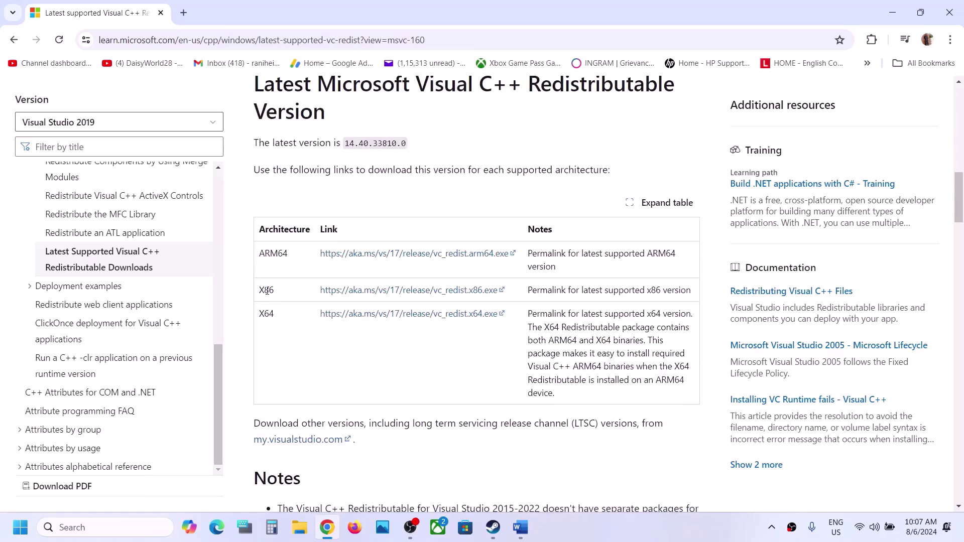
left_click(477, 290)
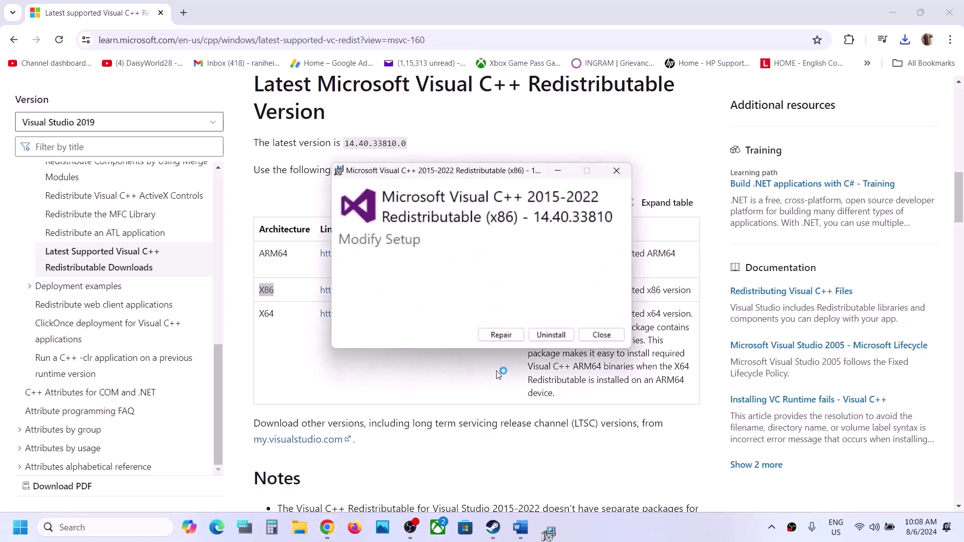
left_click(501, 335)
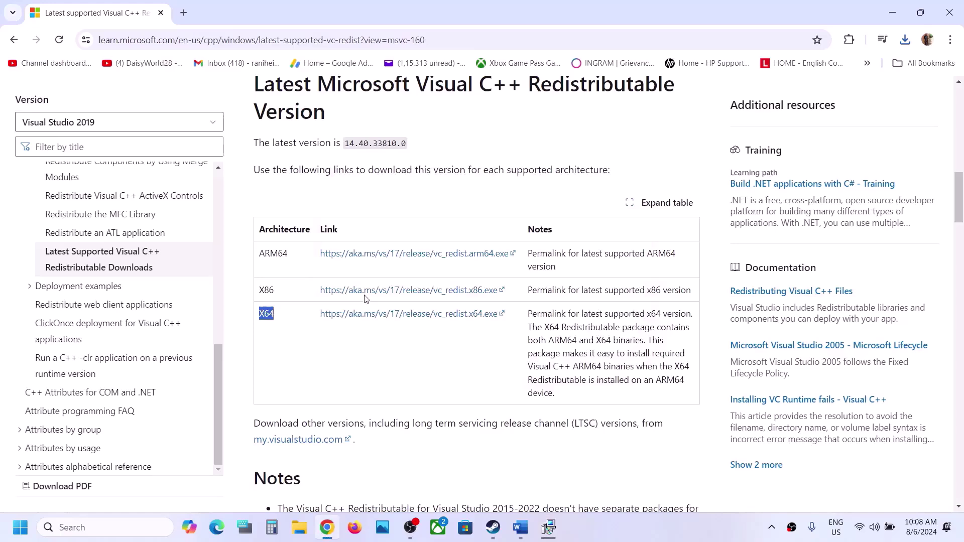
Download the X64 Visual C++ Redistributable, launch it from the recent downloads and try to repair the installation.
left_click(409, 313)
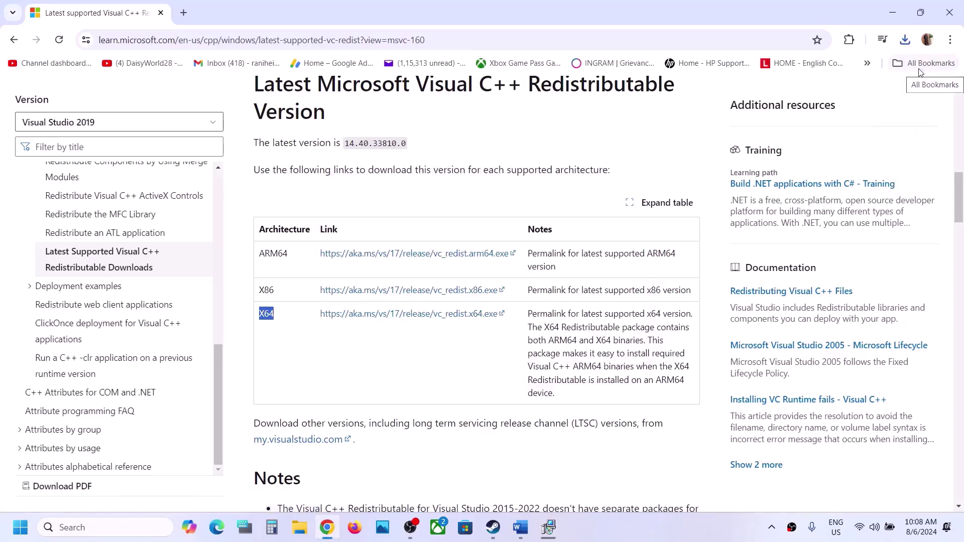
left_click(905, 40)
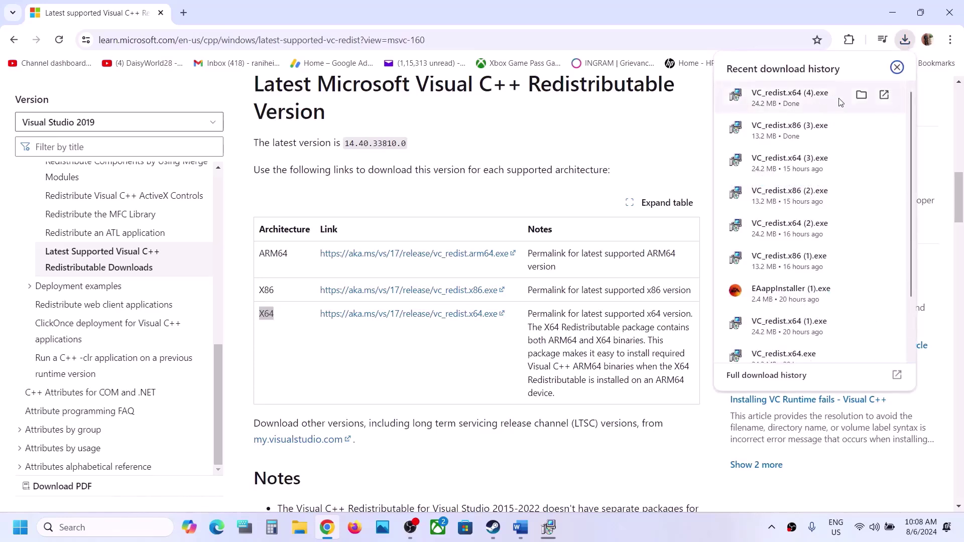
left_click(816, 101)
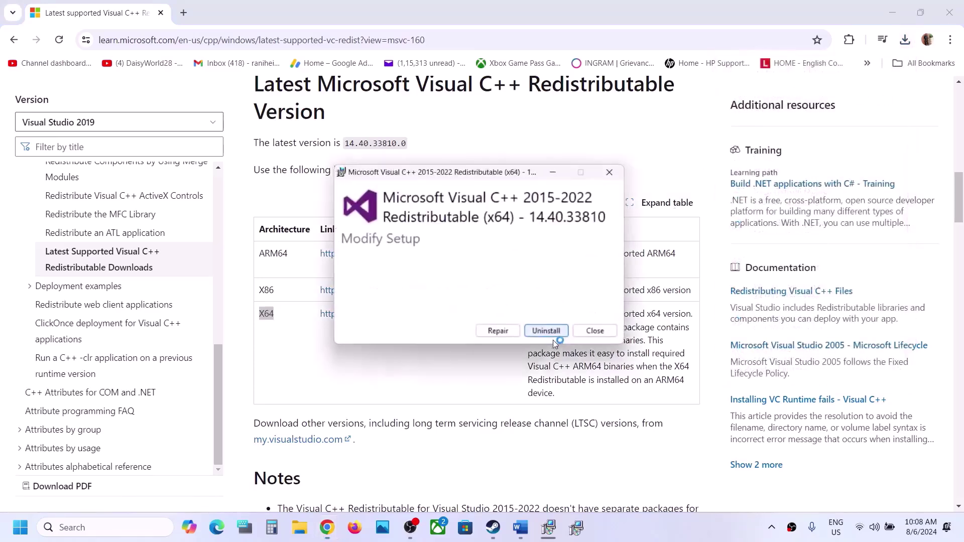
left_click(507, 337)
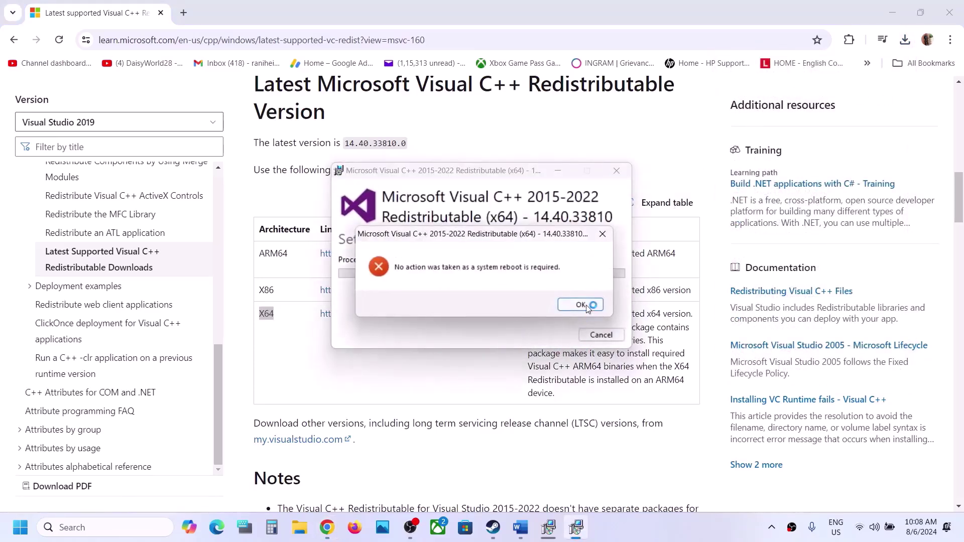
left_click(585, 305)
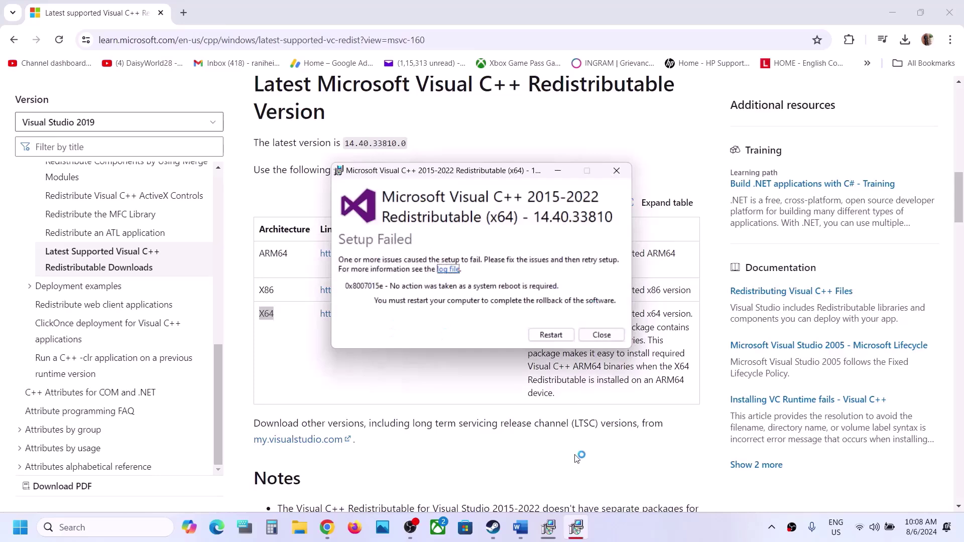
Move the x86 setup window aside to view both setup results, and show the Restart option in the Windows power options.
left_click(549, 526)
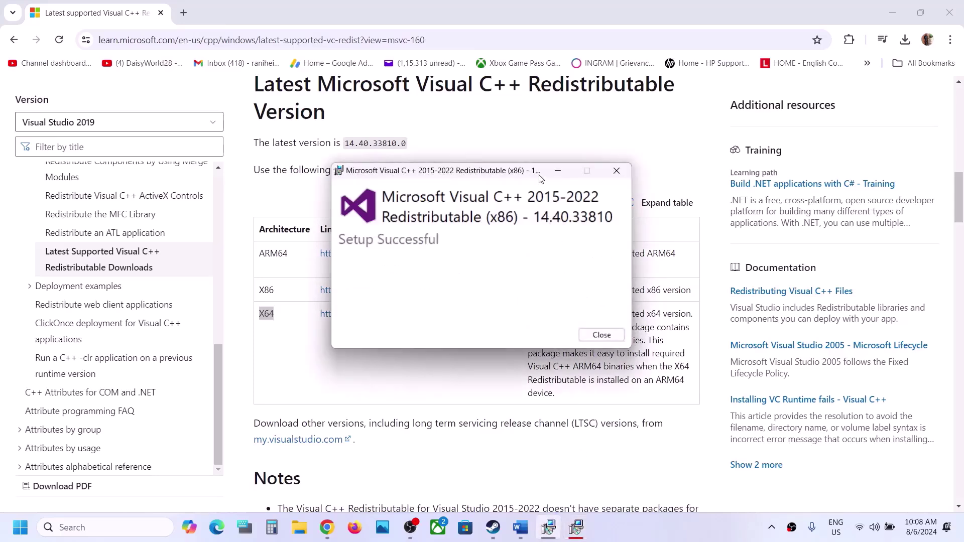
left_click_drag(541, 178, 322, 206)
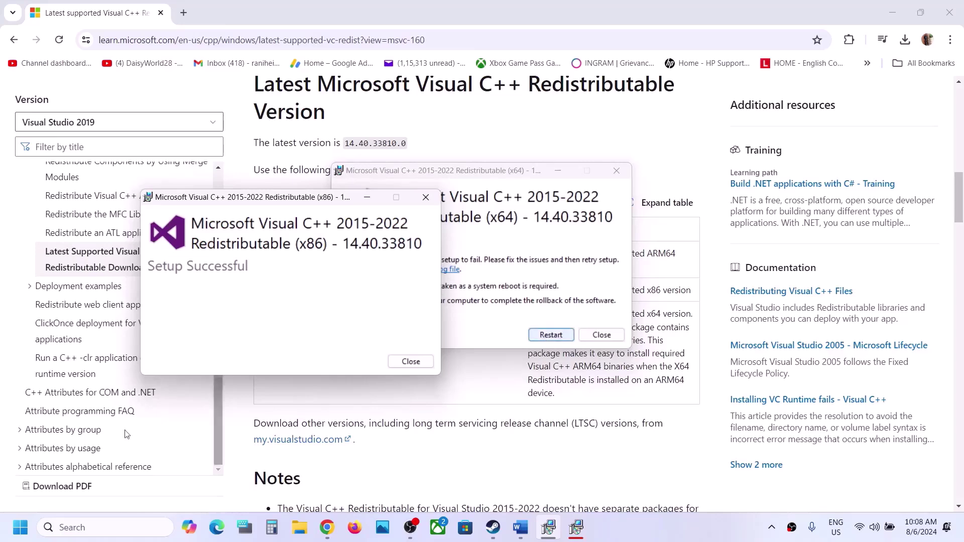
left_click(20, 528)
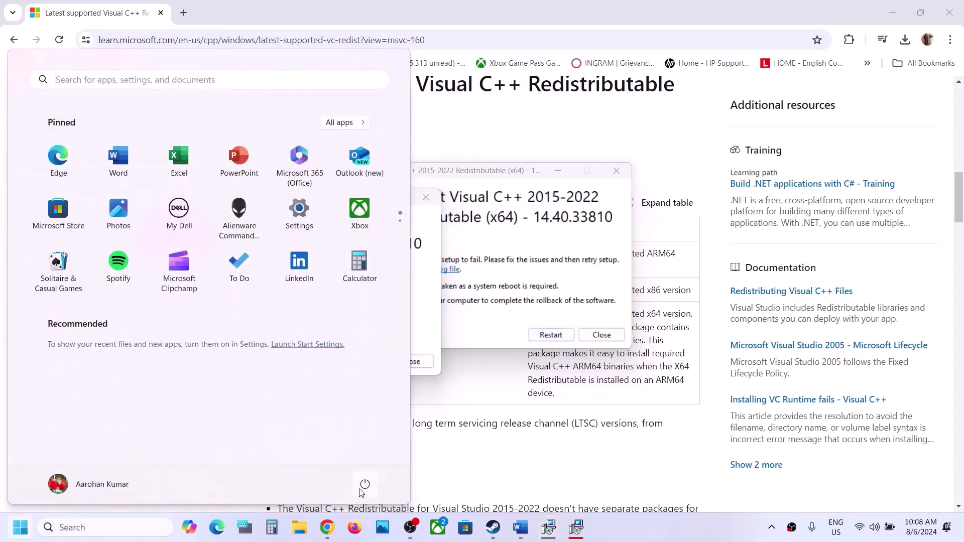
left_click(366, 483)
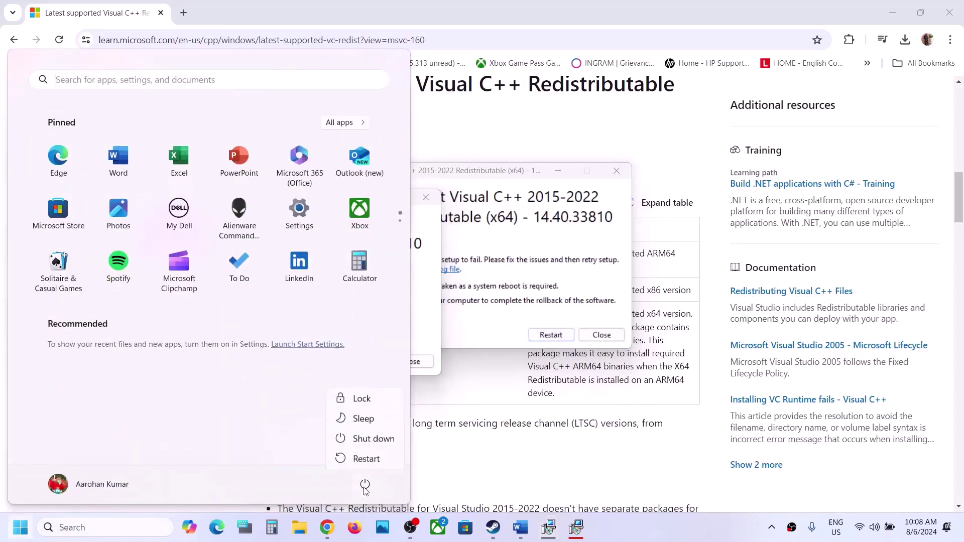
left_click(366, 458)
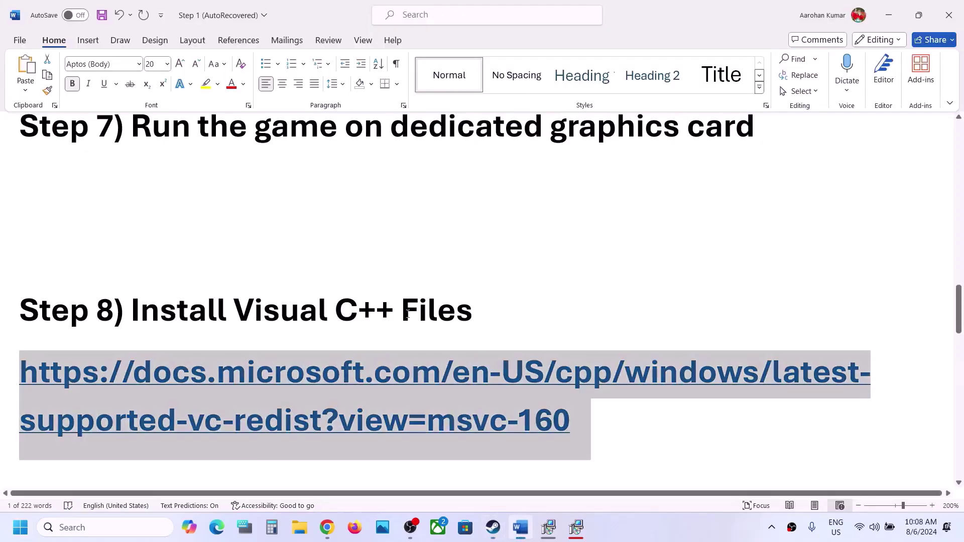
Read Step 9 in the Word document, open Windows Update in Settings and check for updates.
scroll(407, 314, "down", 5)
left_click_drag(211, 346, 466, 343)
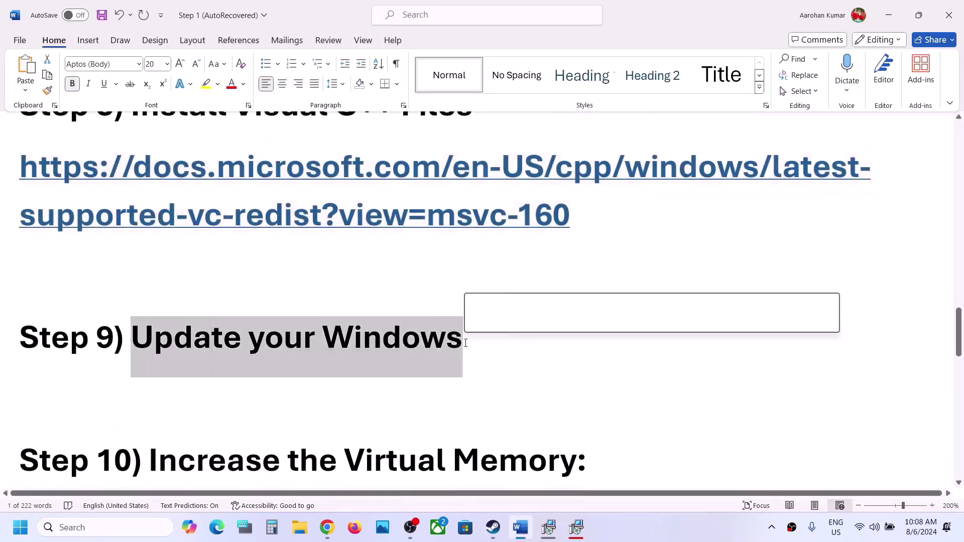
key("super+i")
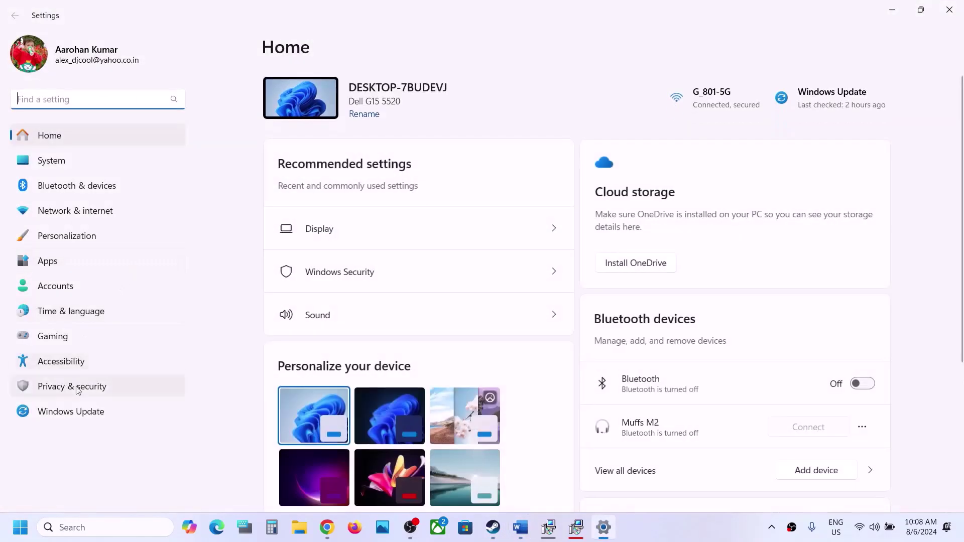
left_click(62, 421)
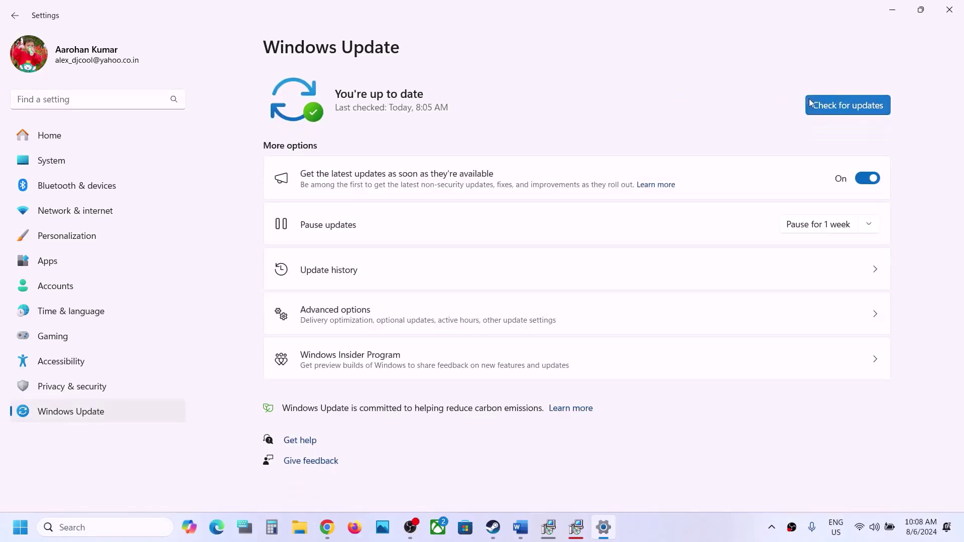
left_click(810, 104)
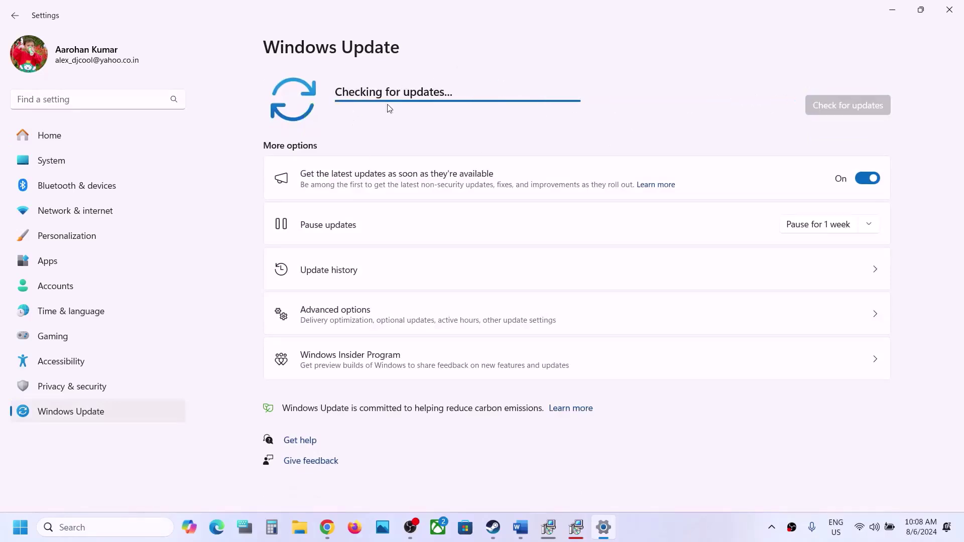